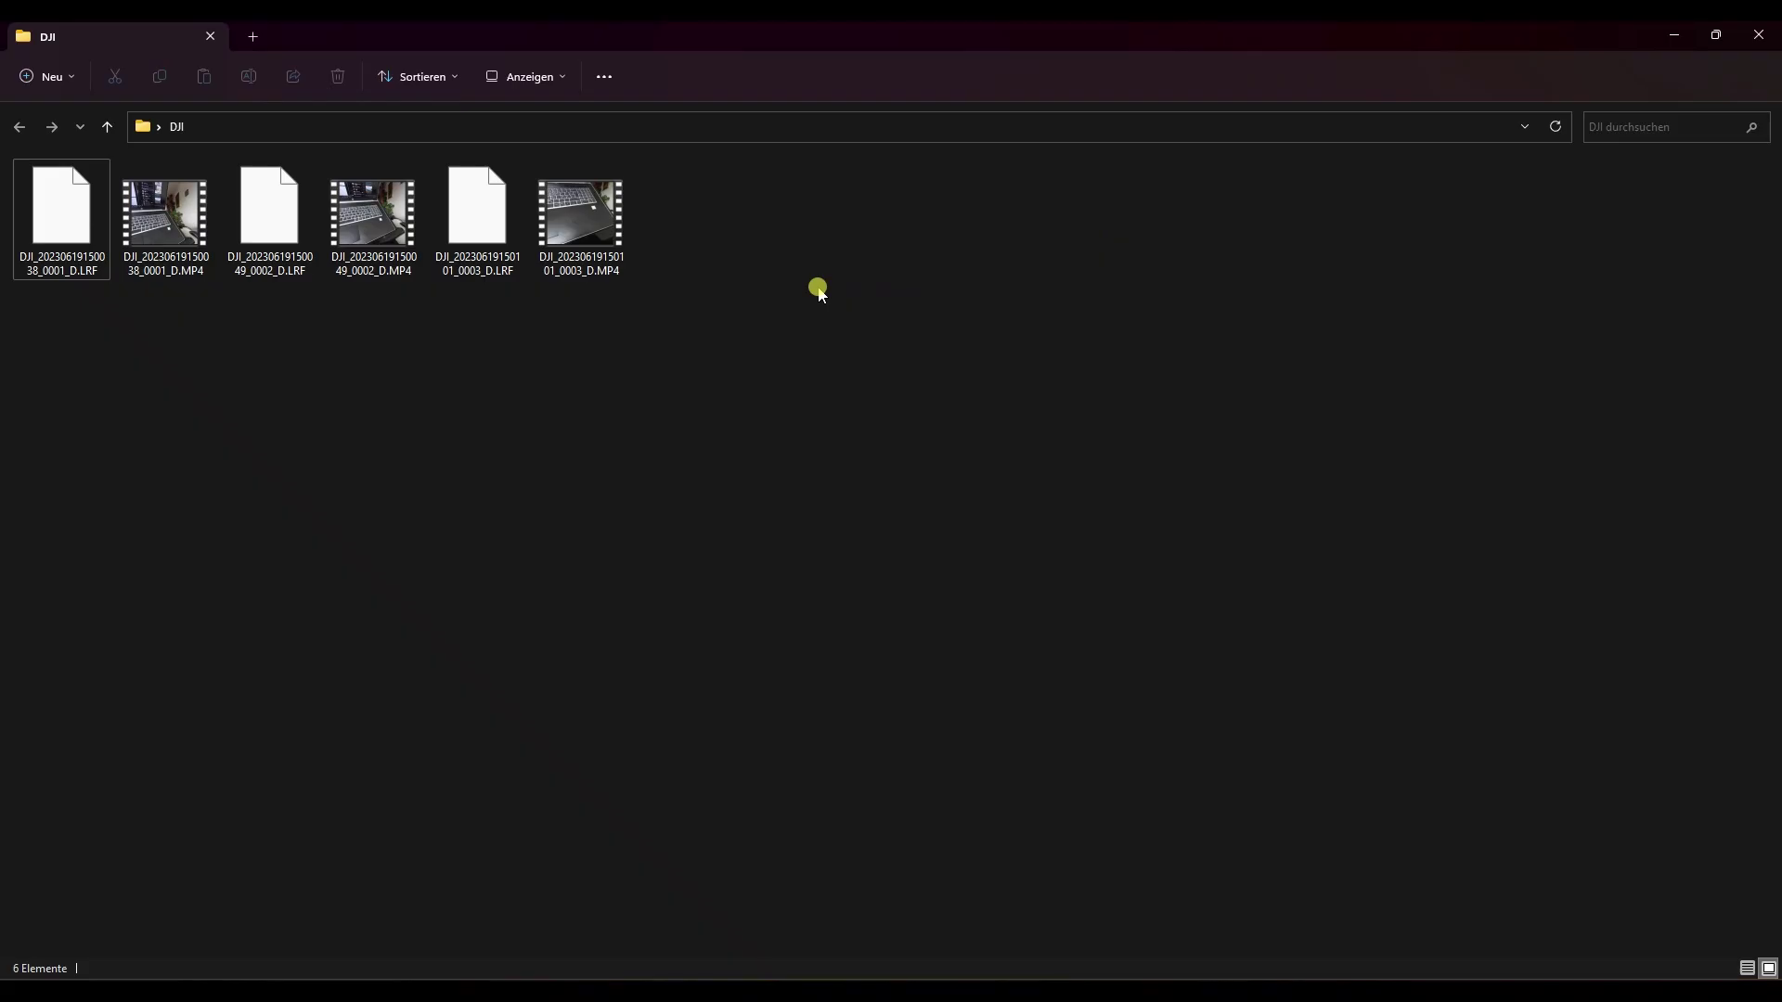
Step: Create a new folder named 'Proxy' inside the DJI folder
right_click(819, 291)
mouse_move(874, 435)
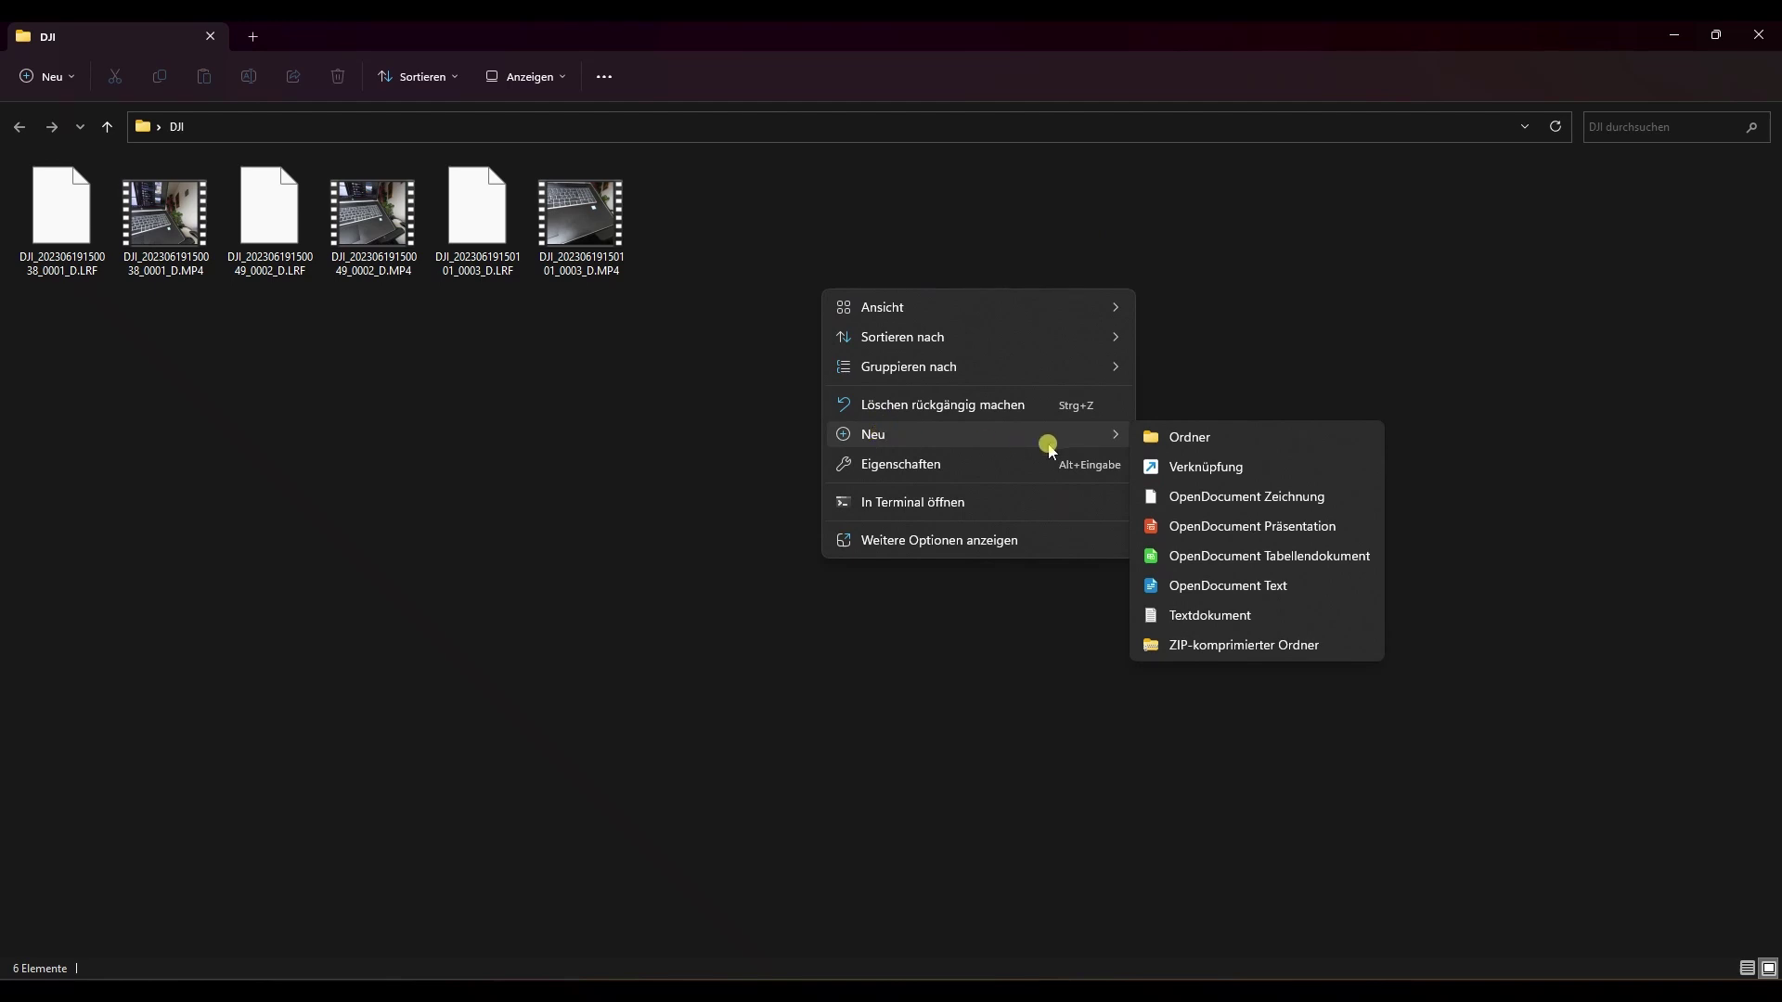
left_click(1174, 436)
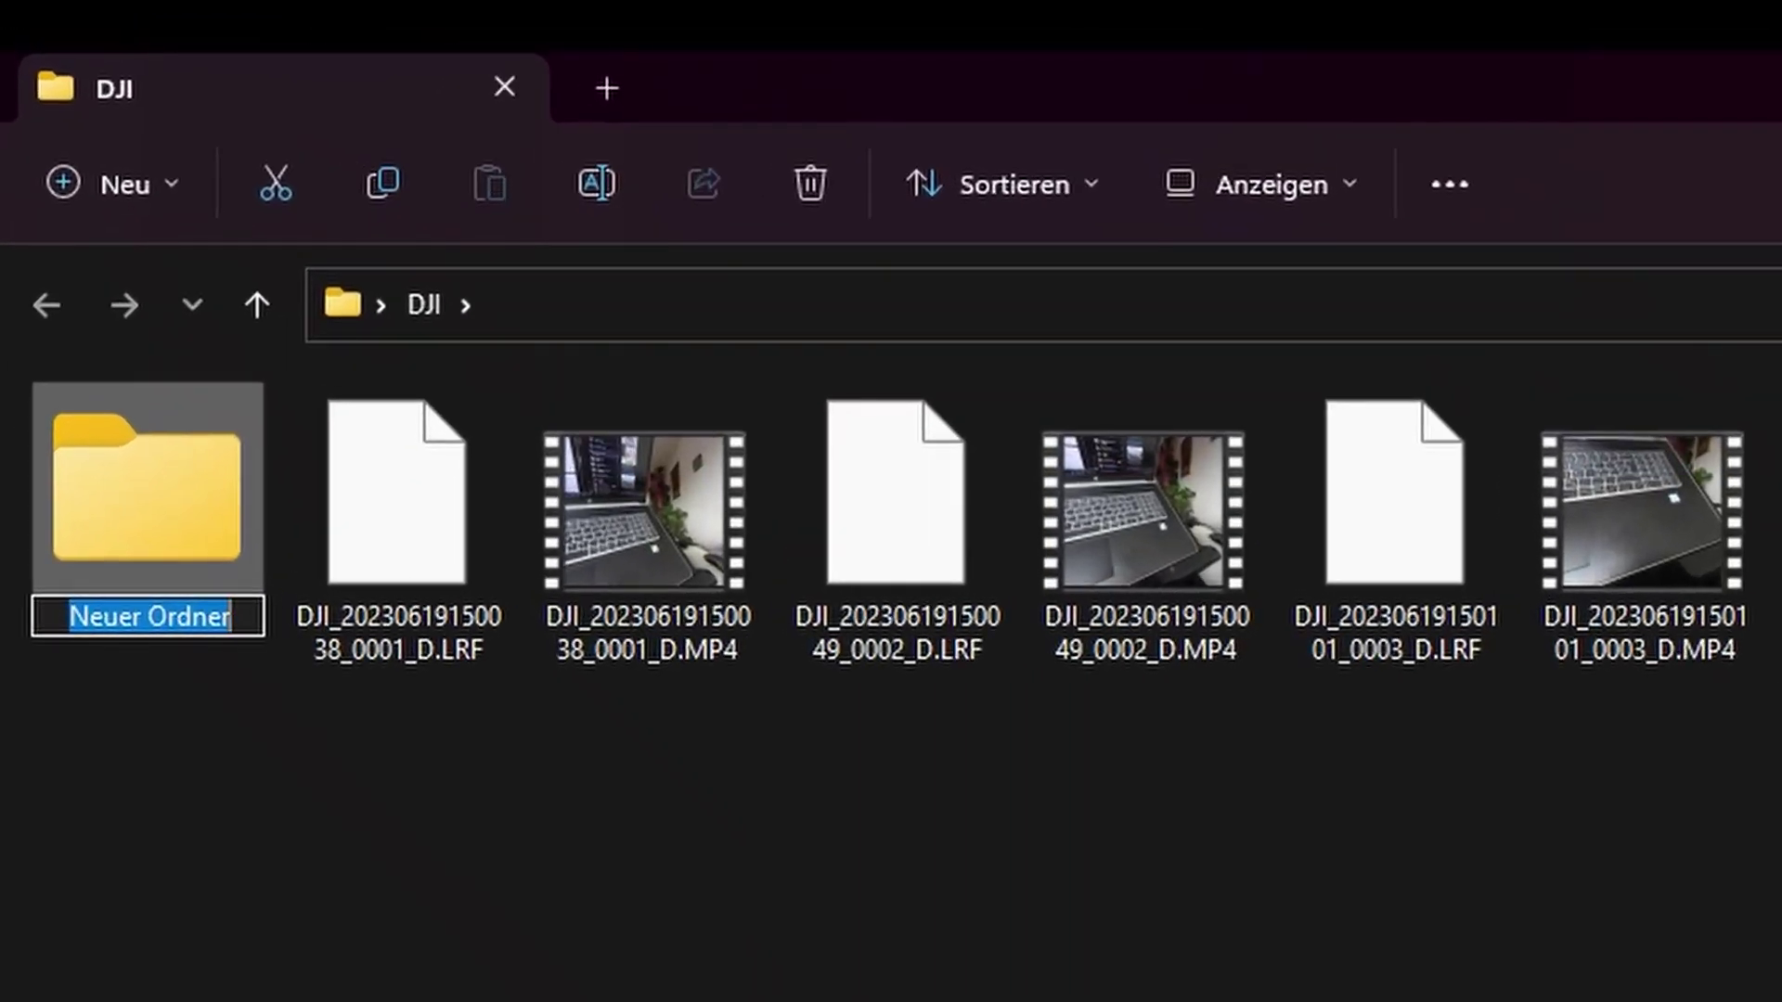
type("P")
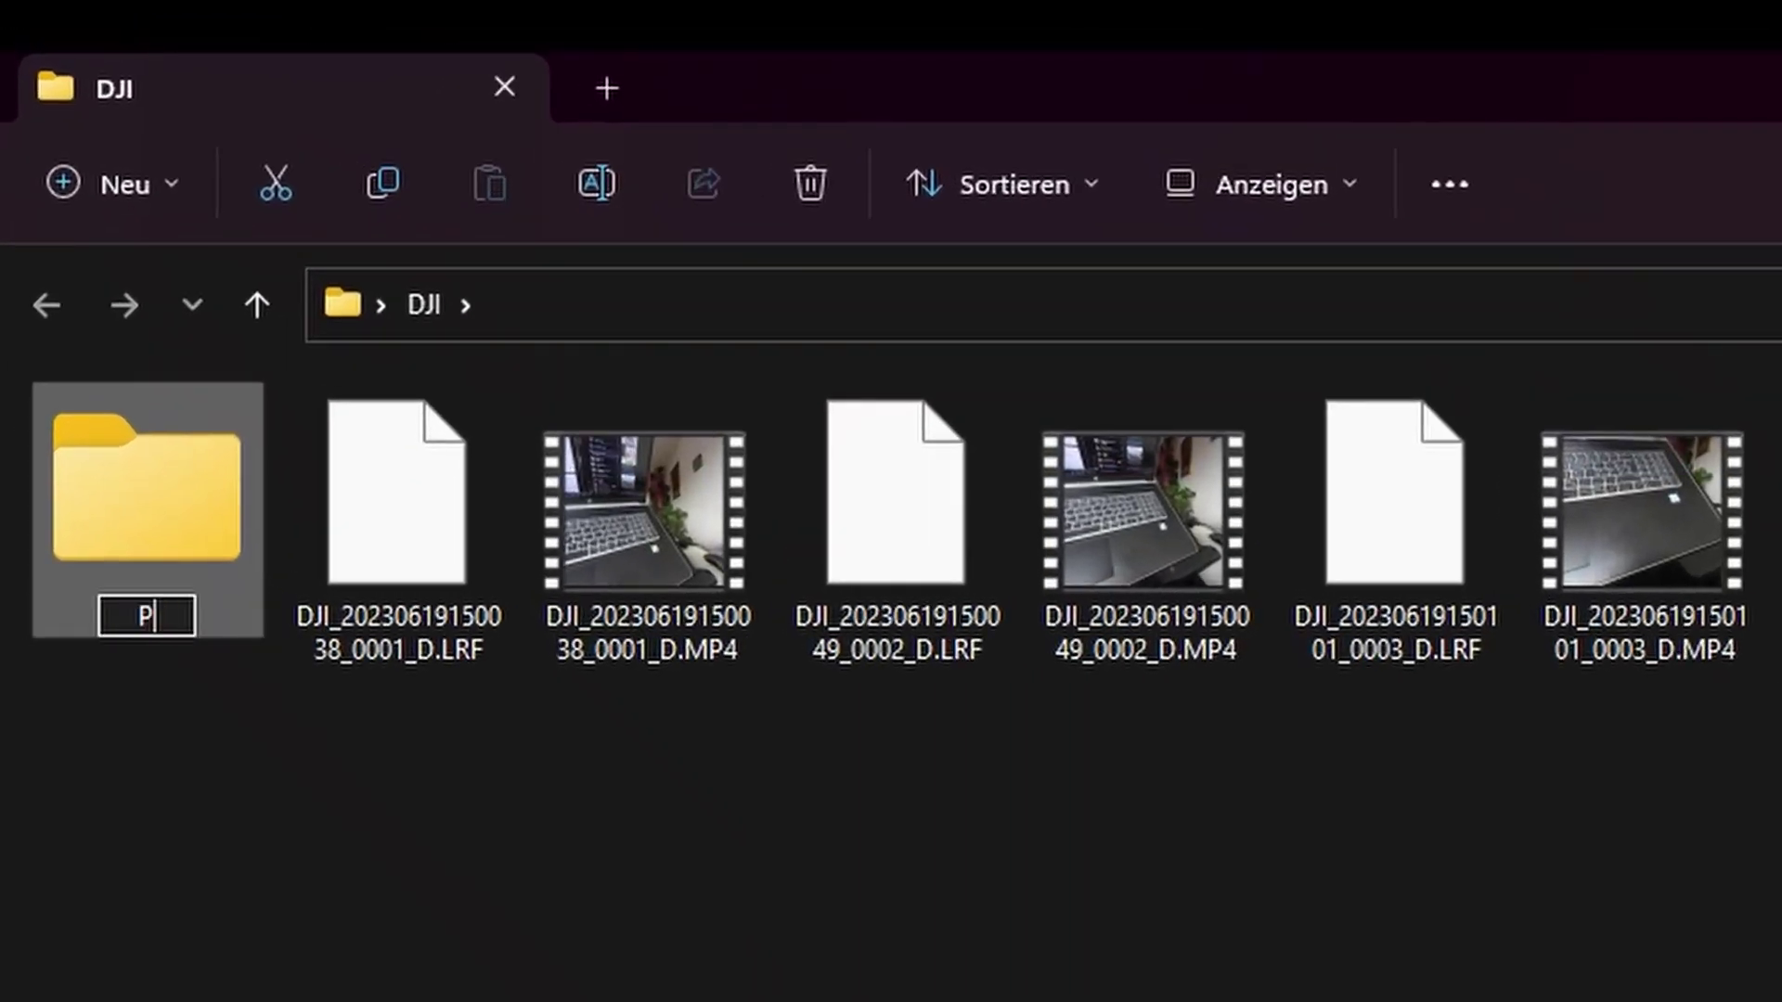
type("rox")
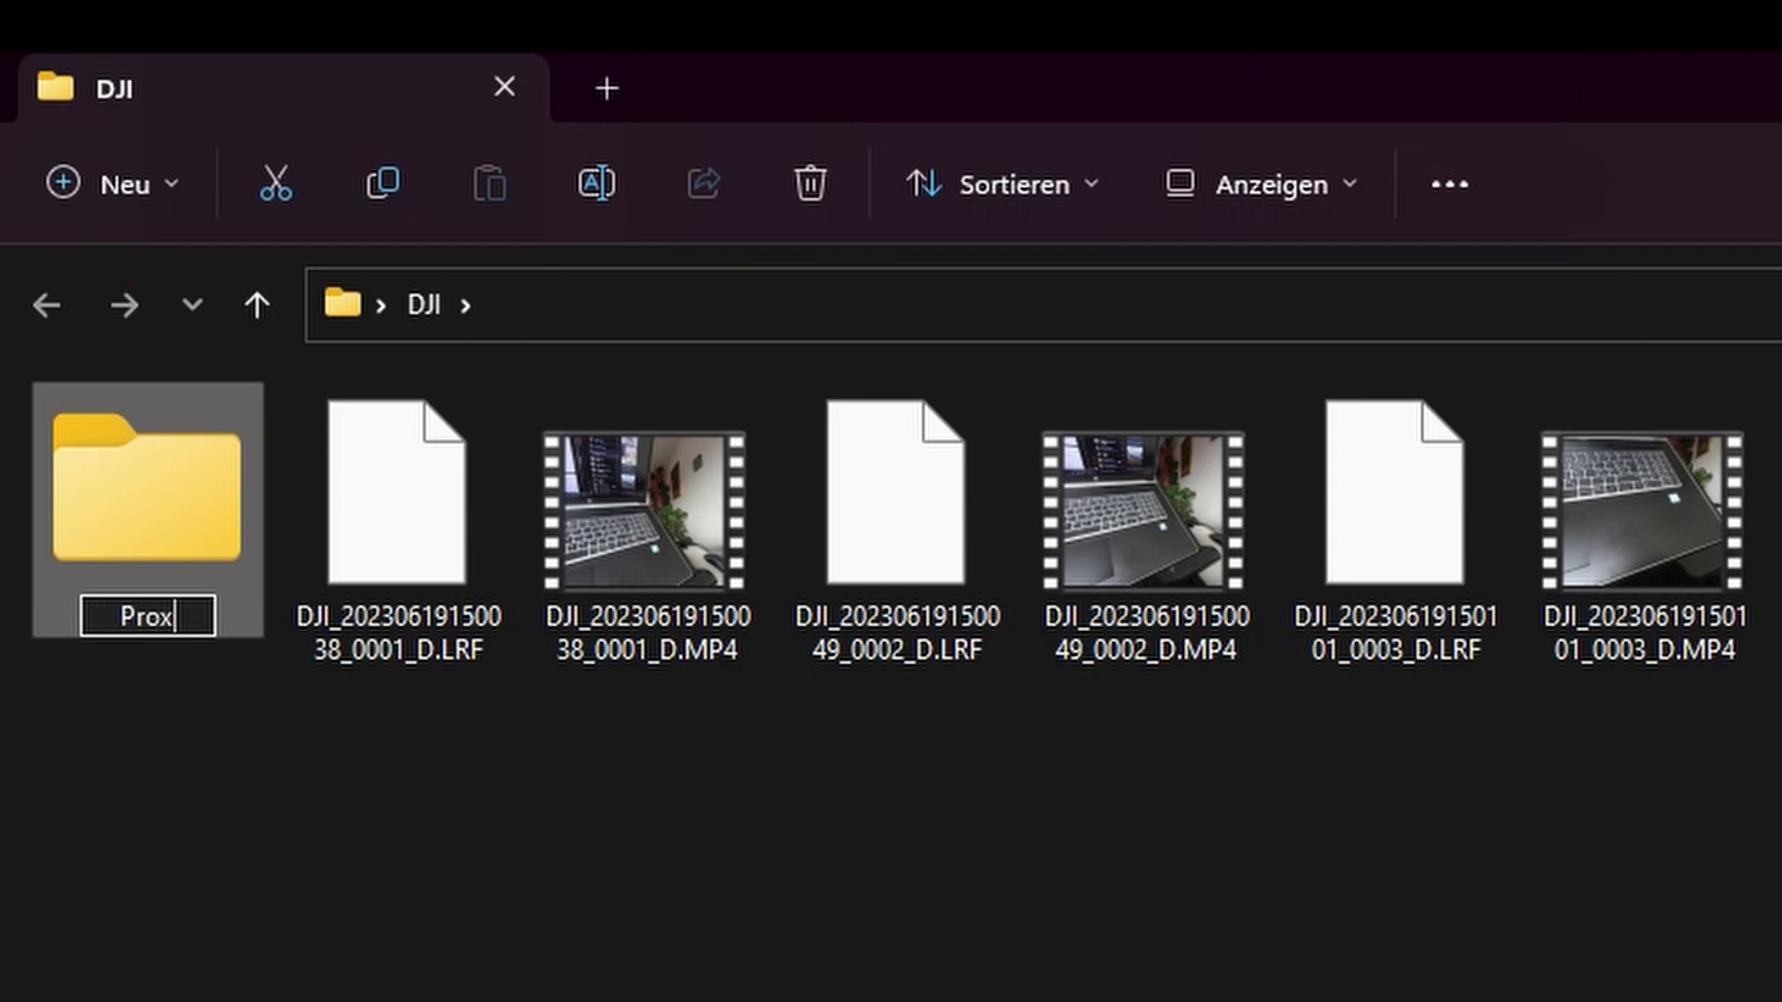
type("y")
key("Return")
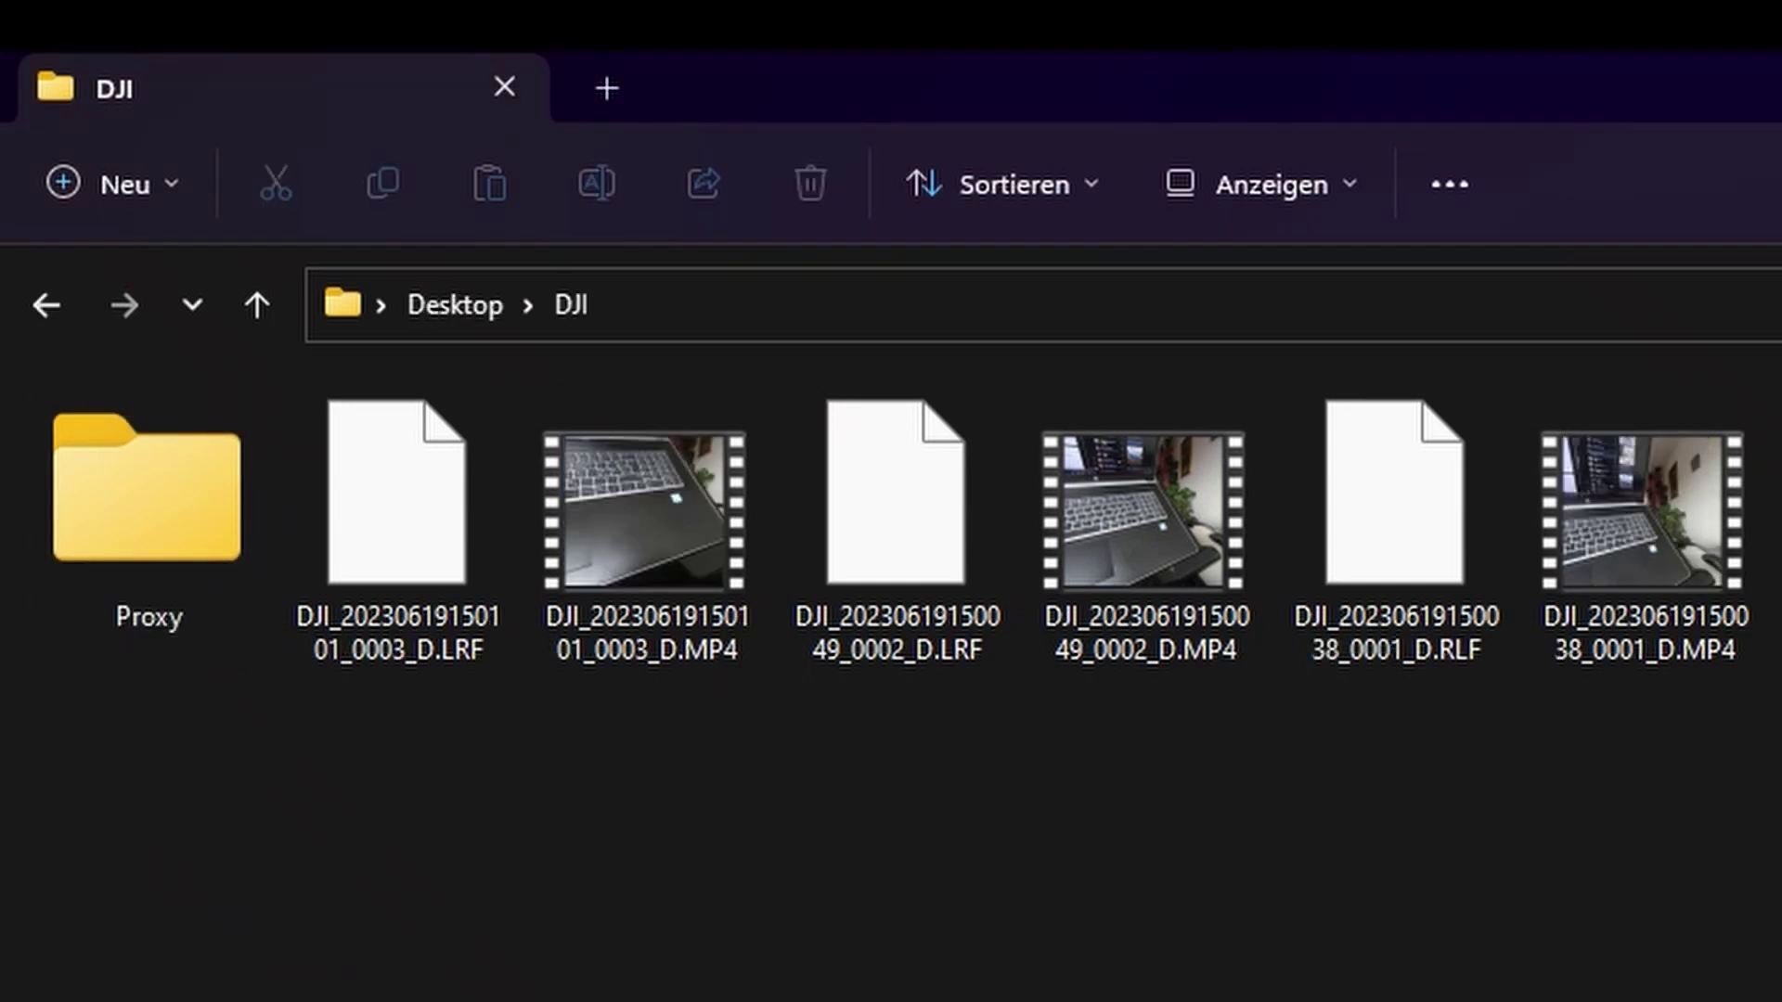
Step: Move the RLF file and the 0002 and 0003 LRF files into the Proxy folder
left_click(1420, 547)
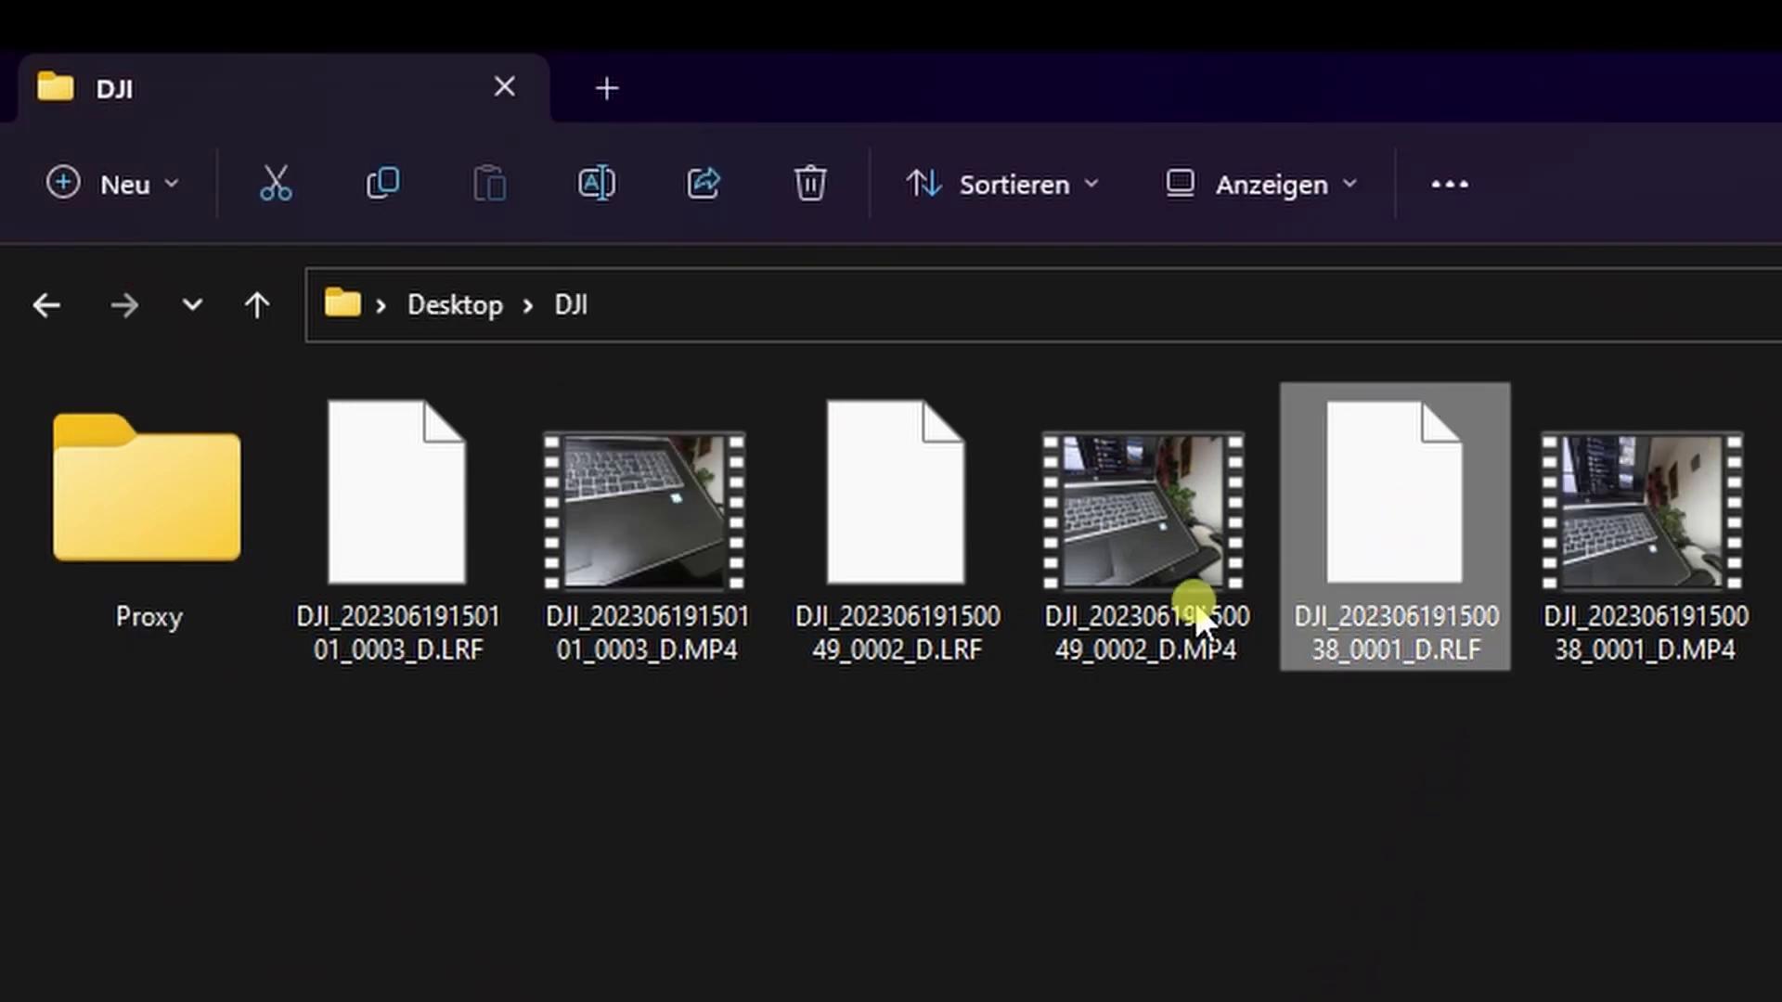
left_click(908, 547, "ctrl")
left_click(351, 551, "ctrl")
right_click(401, 555)
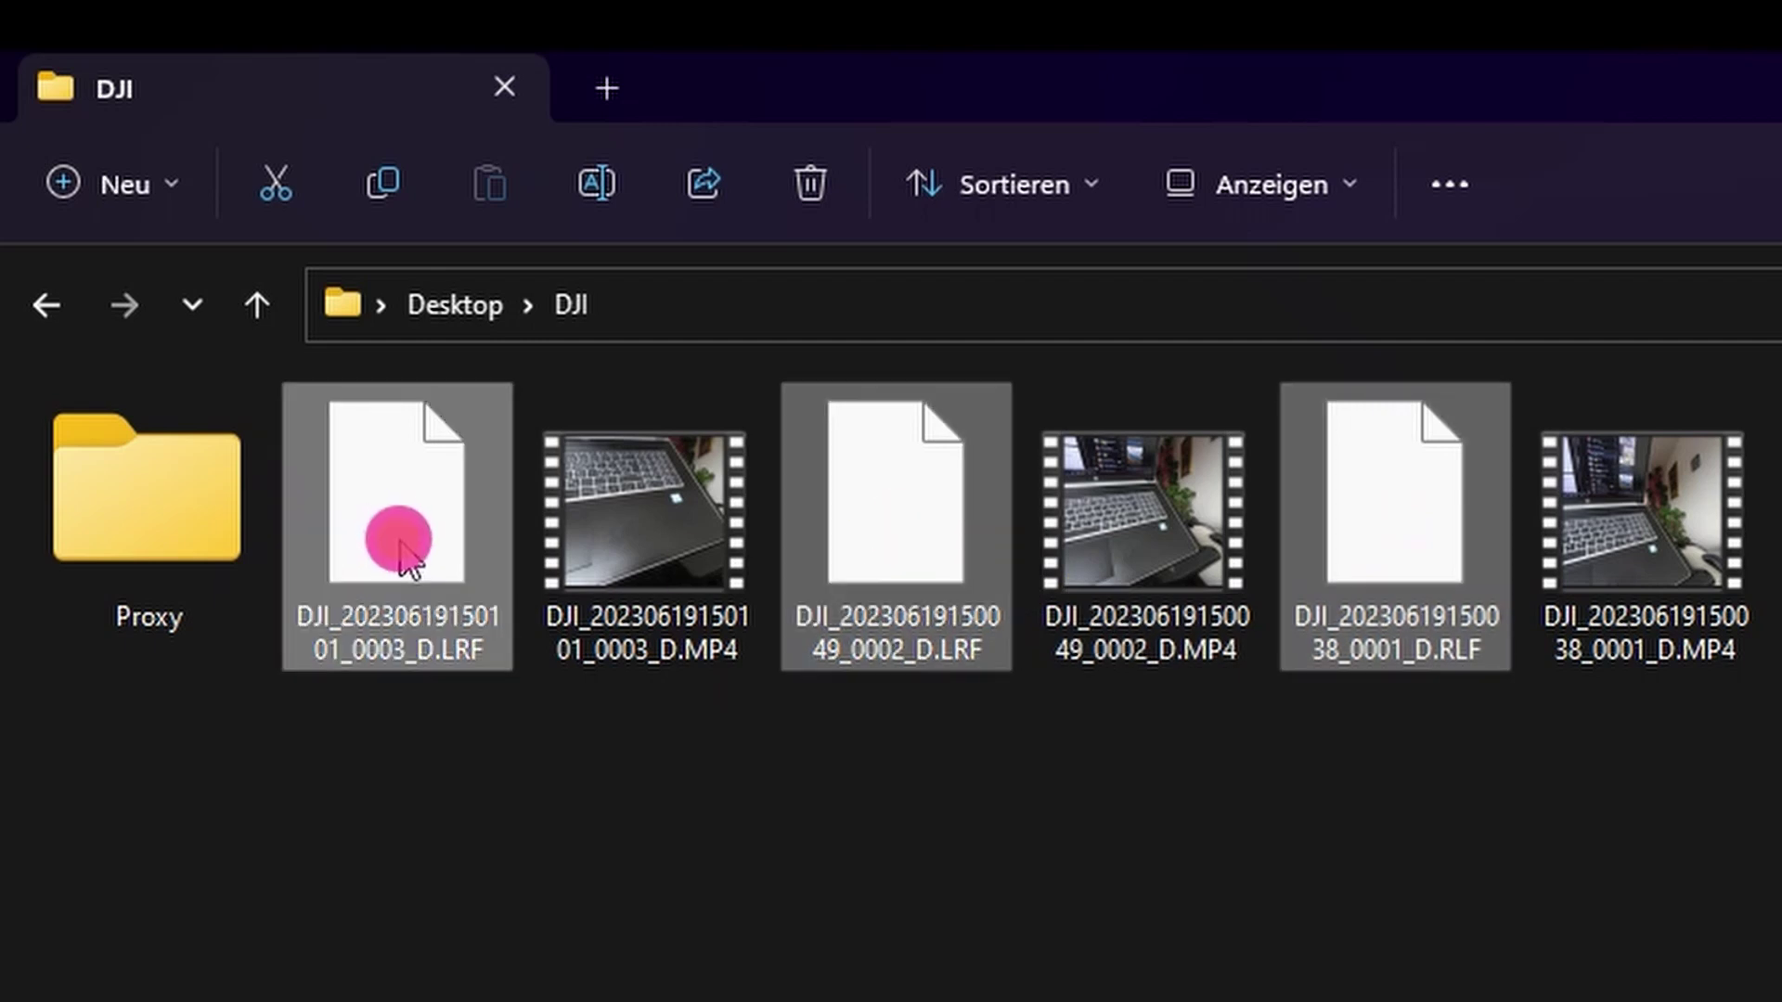
left_click_drag(412, 520, 191, 520)
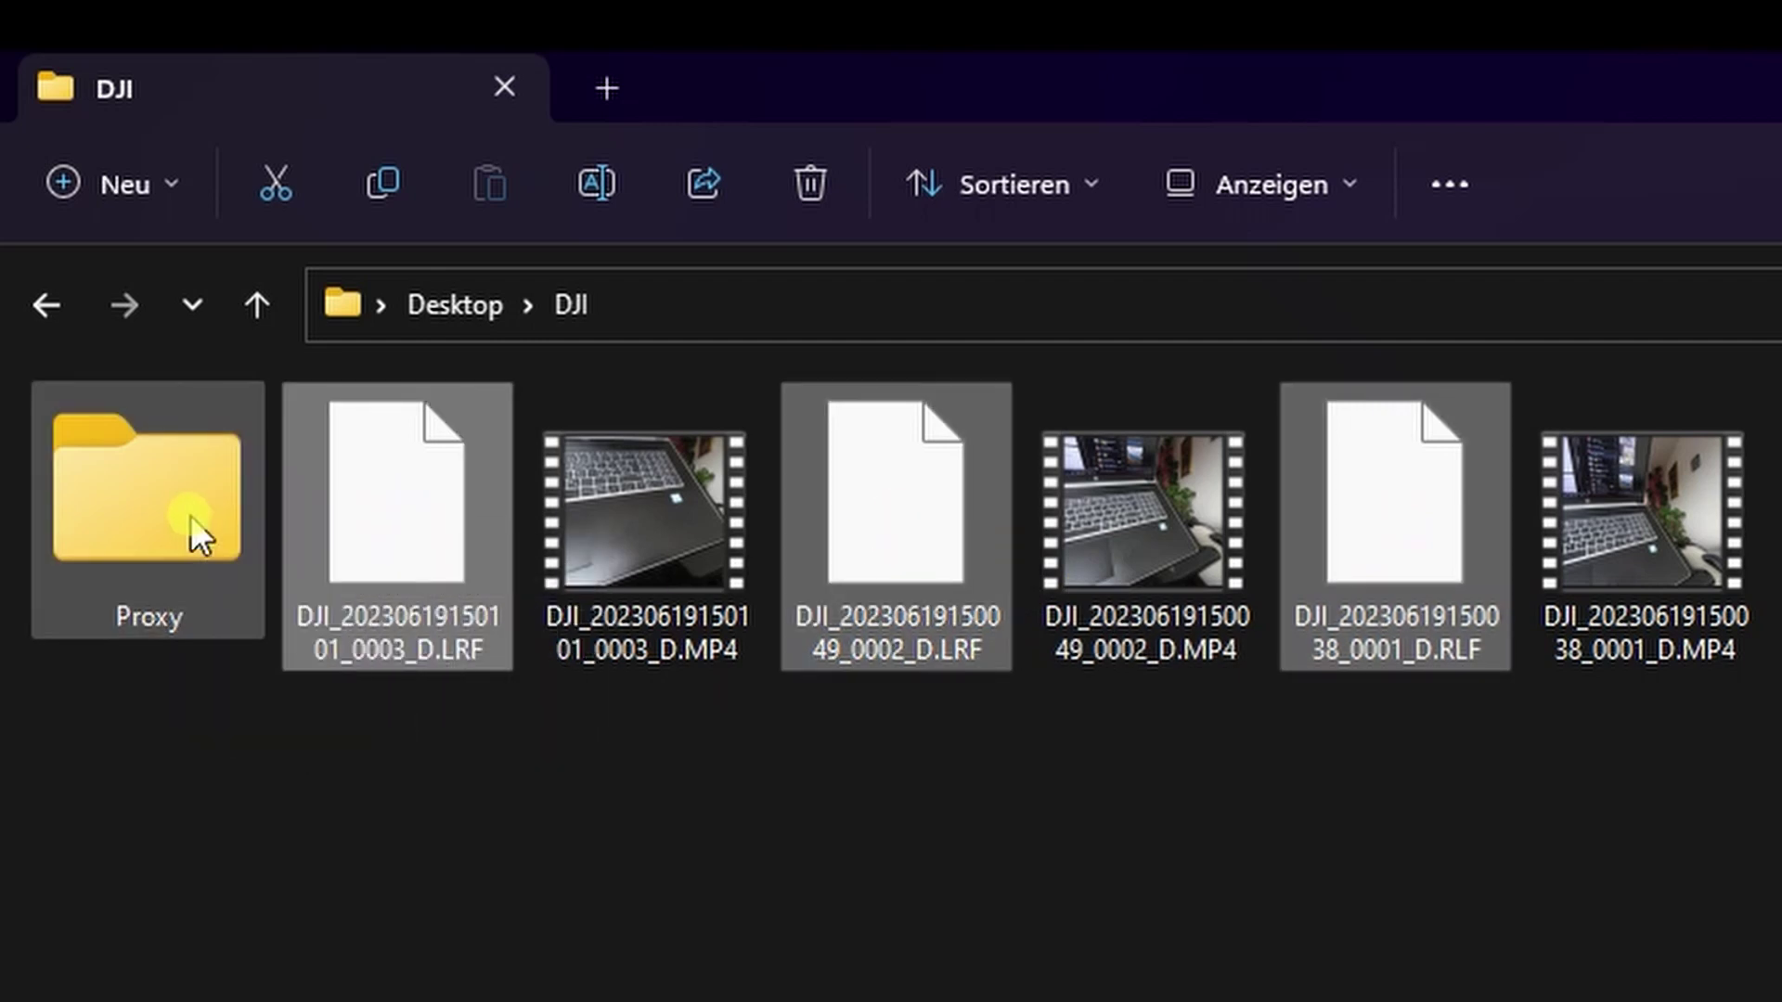
double_click(191, 517)
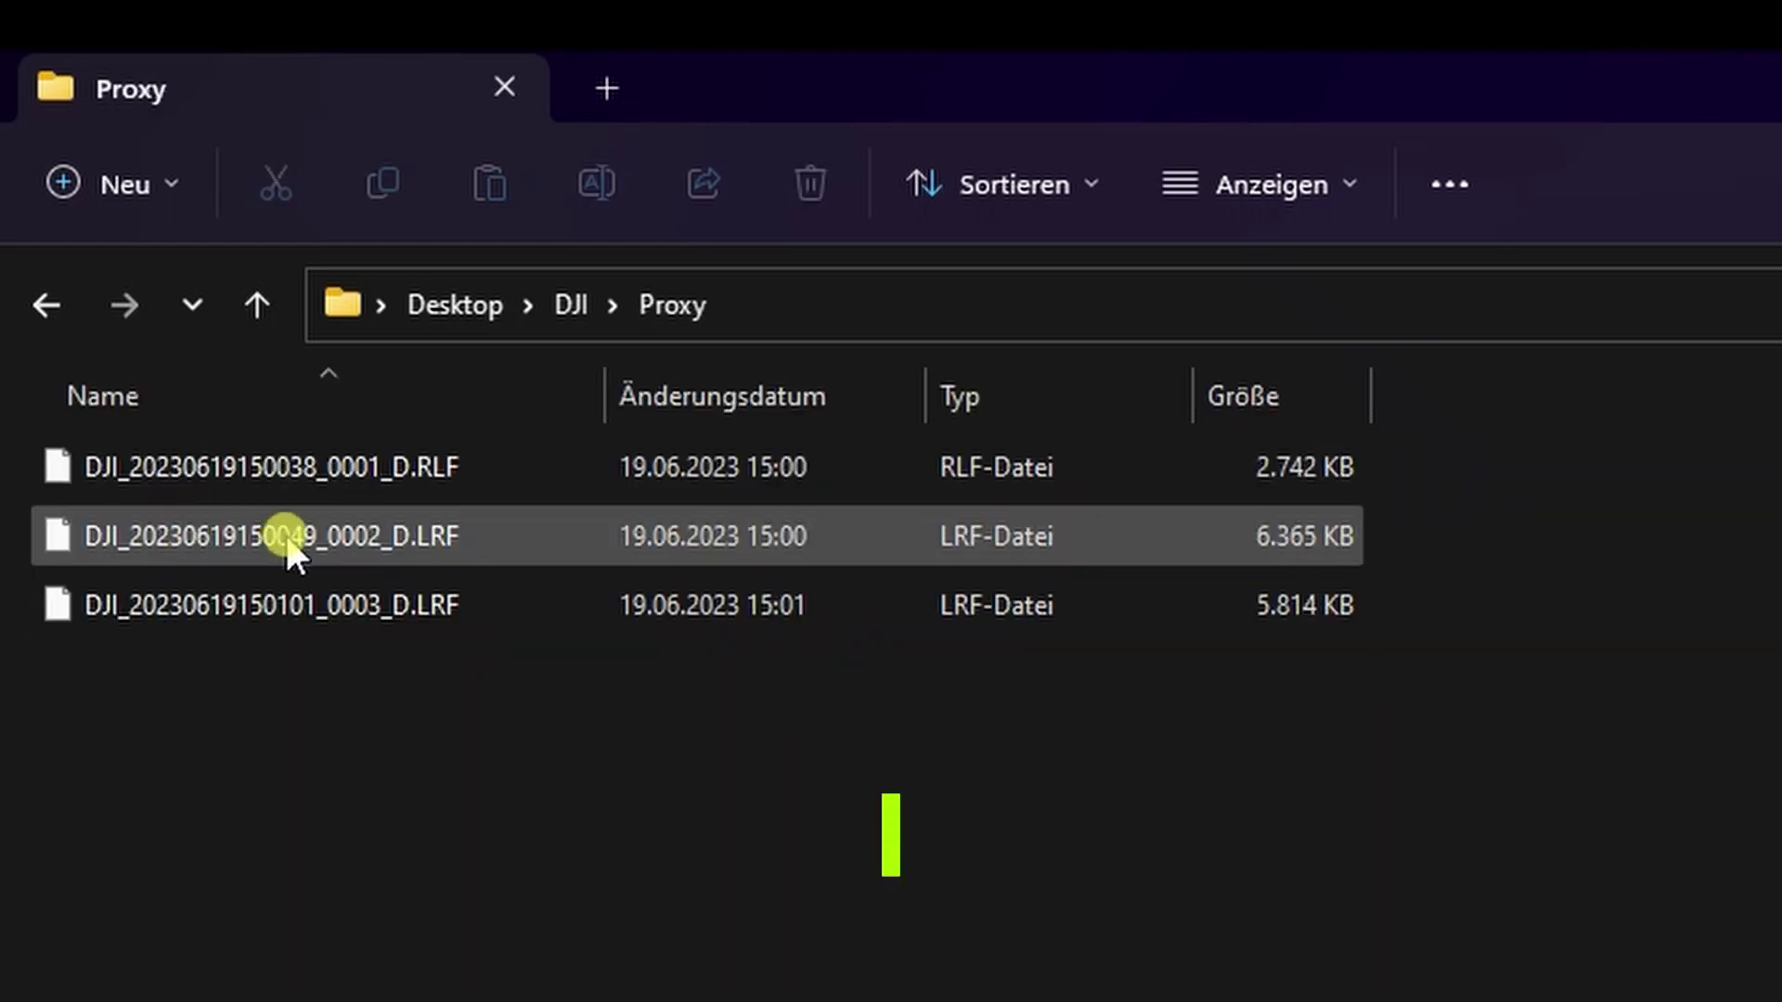
Step: Rename the first Proxy file's .RLF extension to .MP4
left_click(424, 488)
left_click(444, 463)
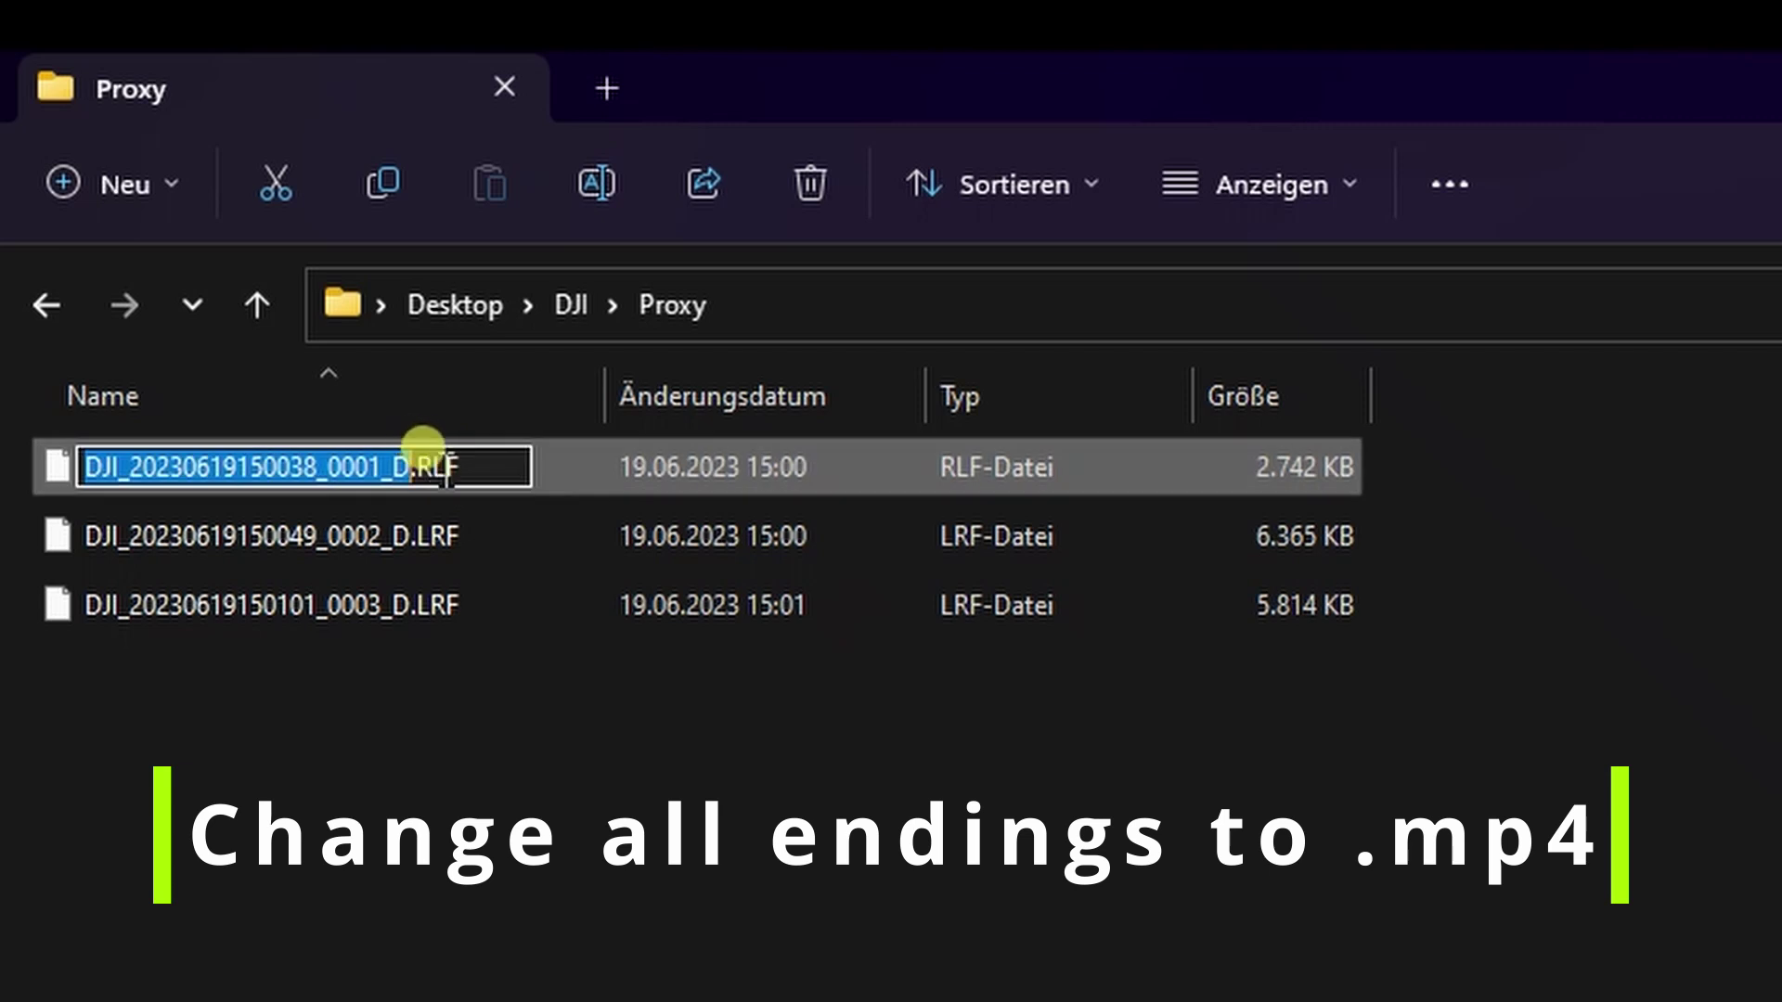
left_click(429, 465)
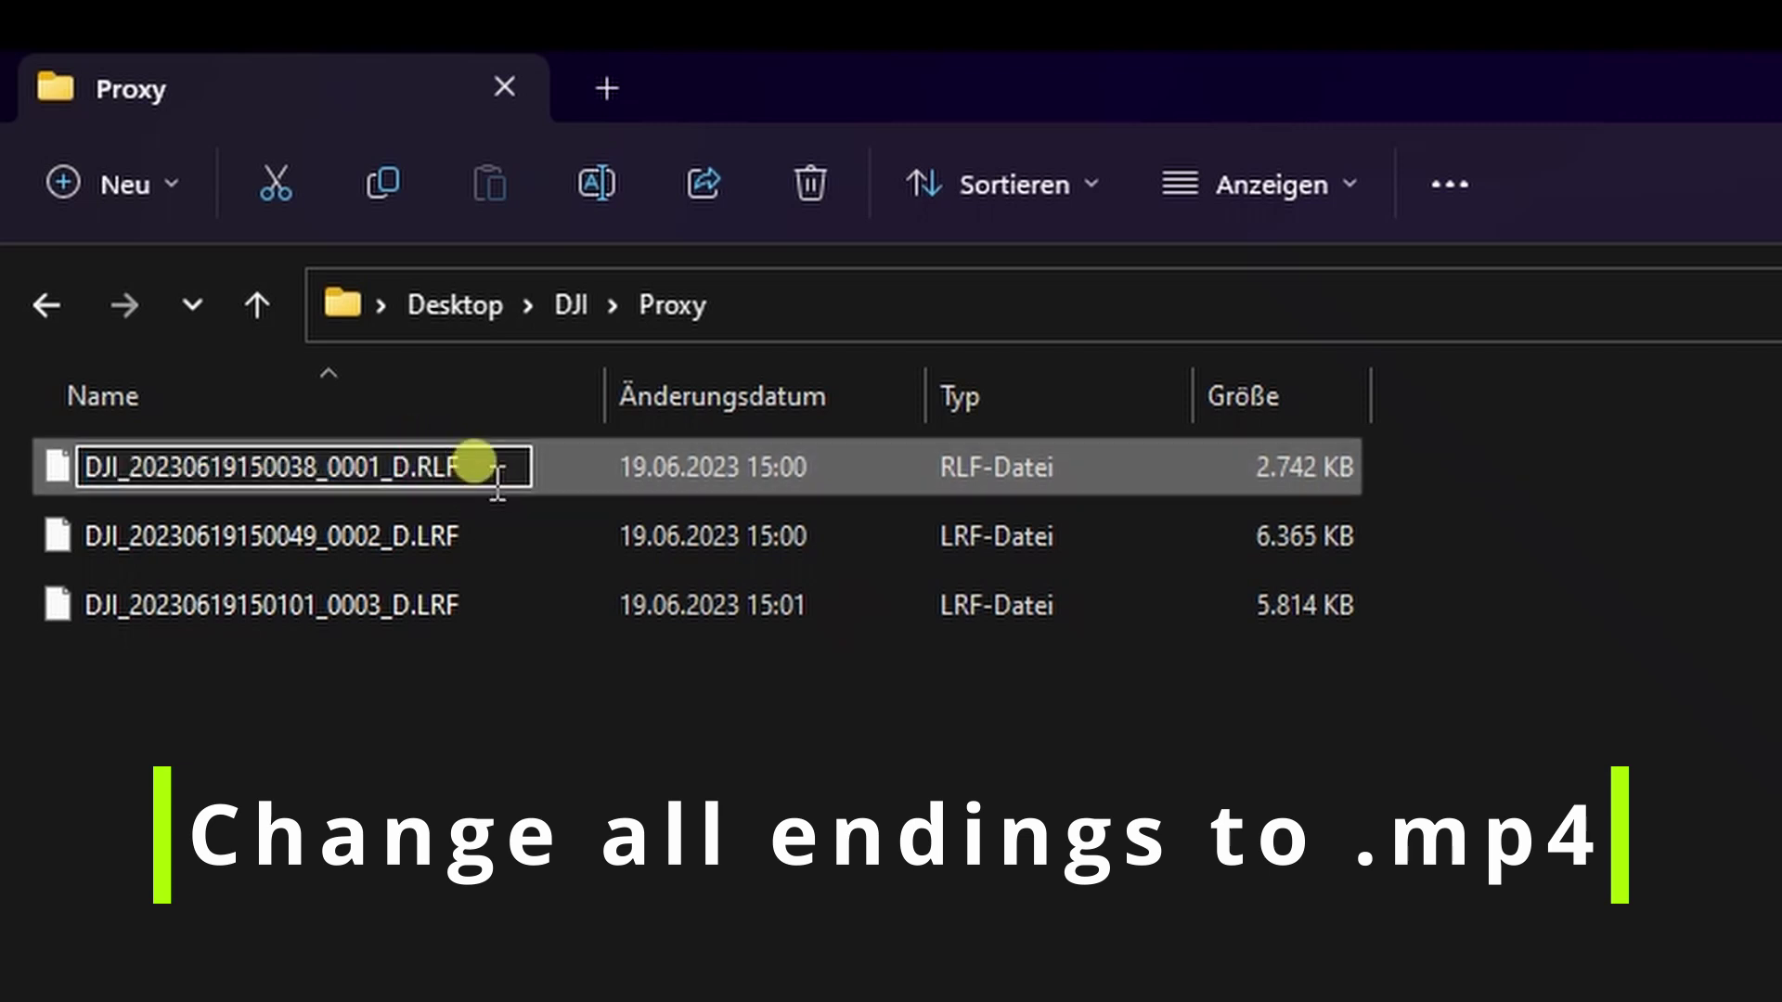
key("BackSpace")
key("BackSpace")
key("BackSpace")
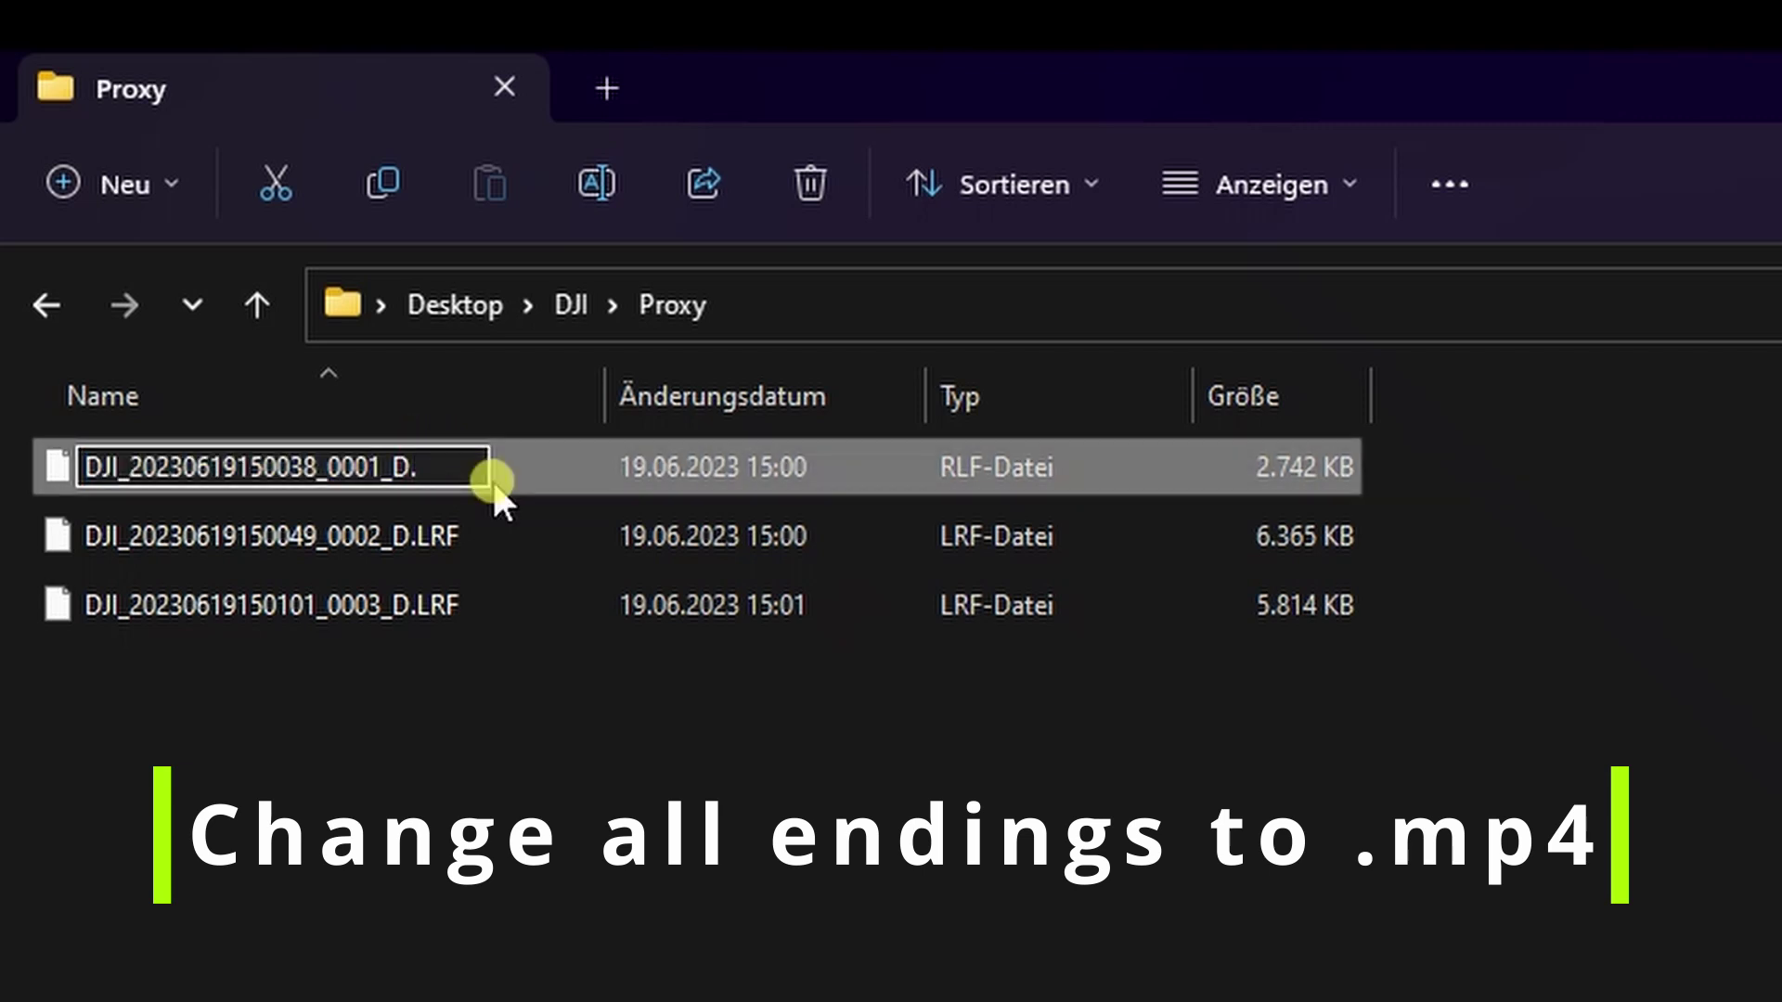
type("MP4")
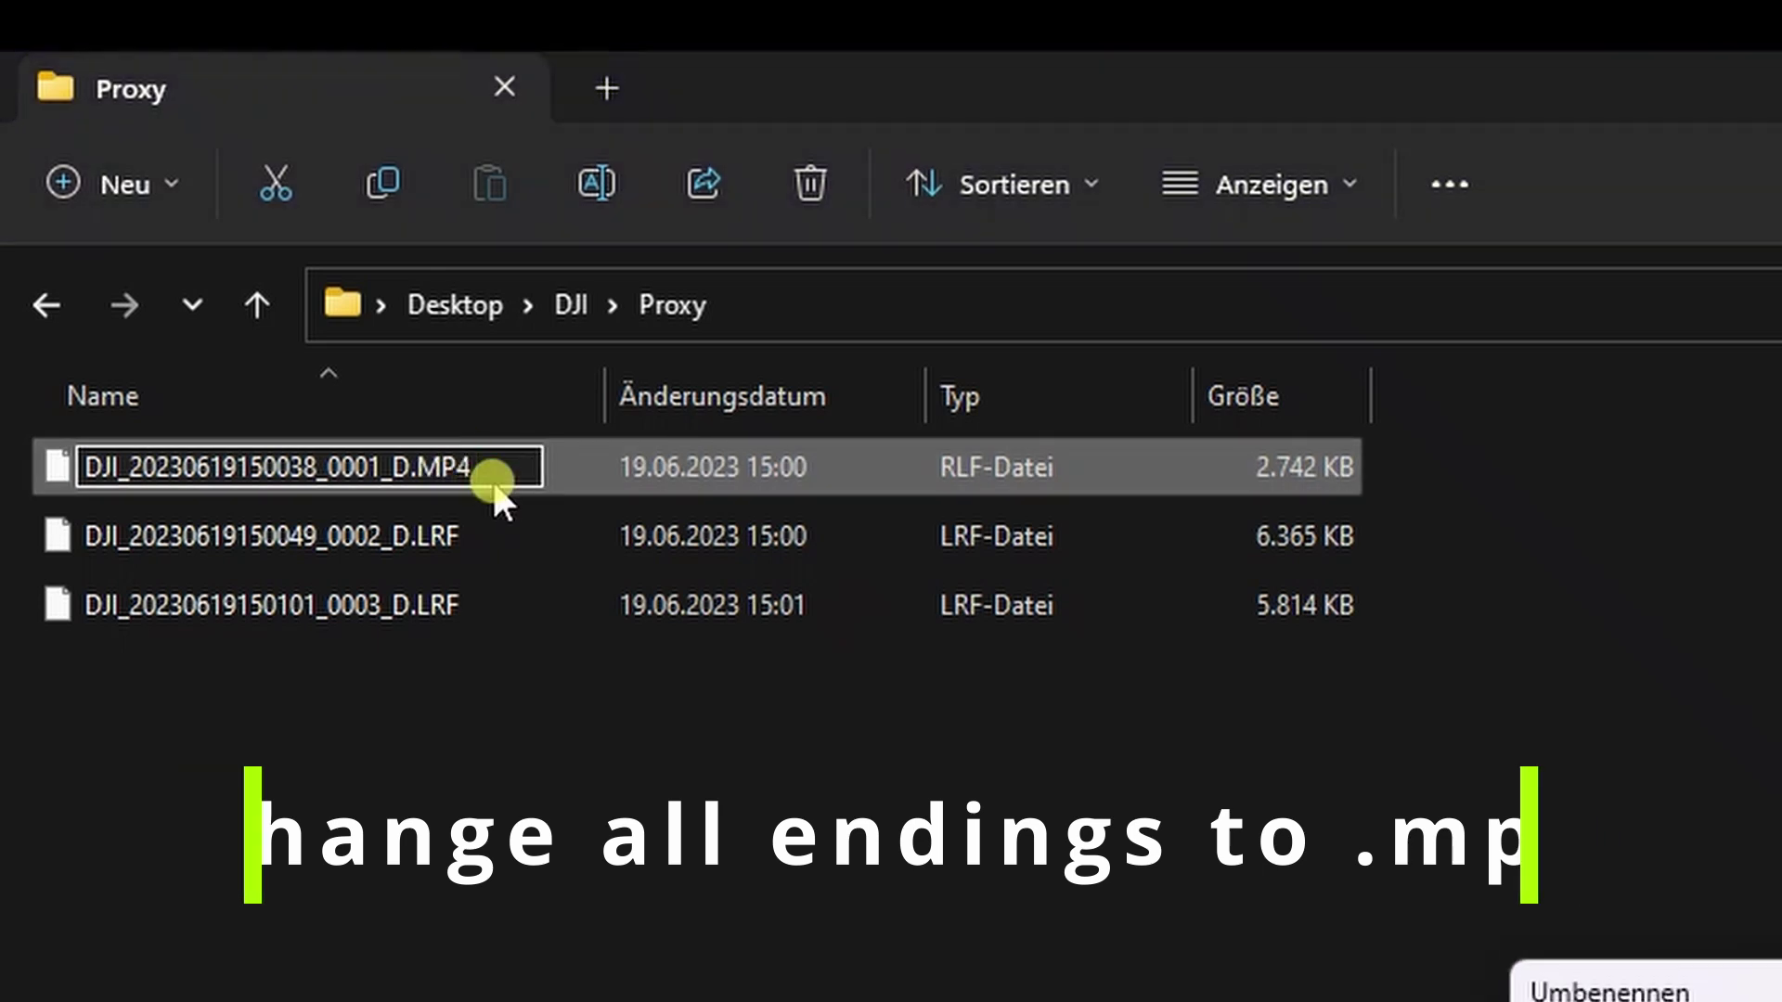
key("Return")
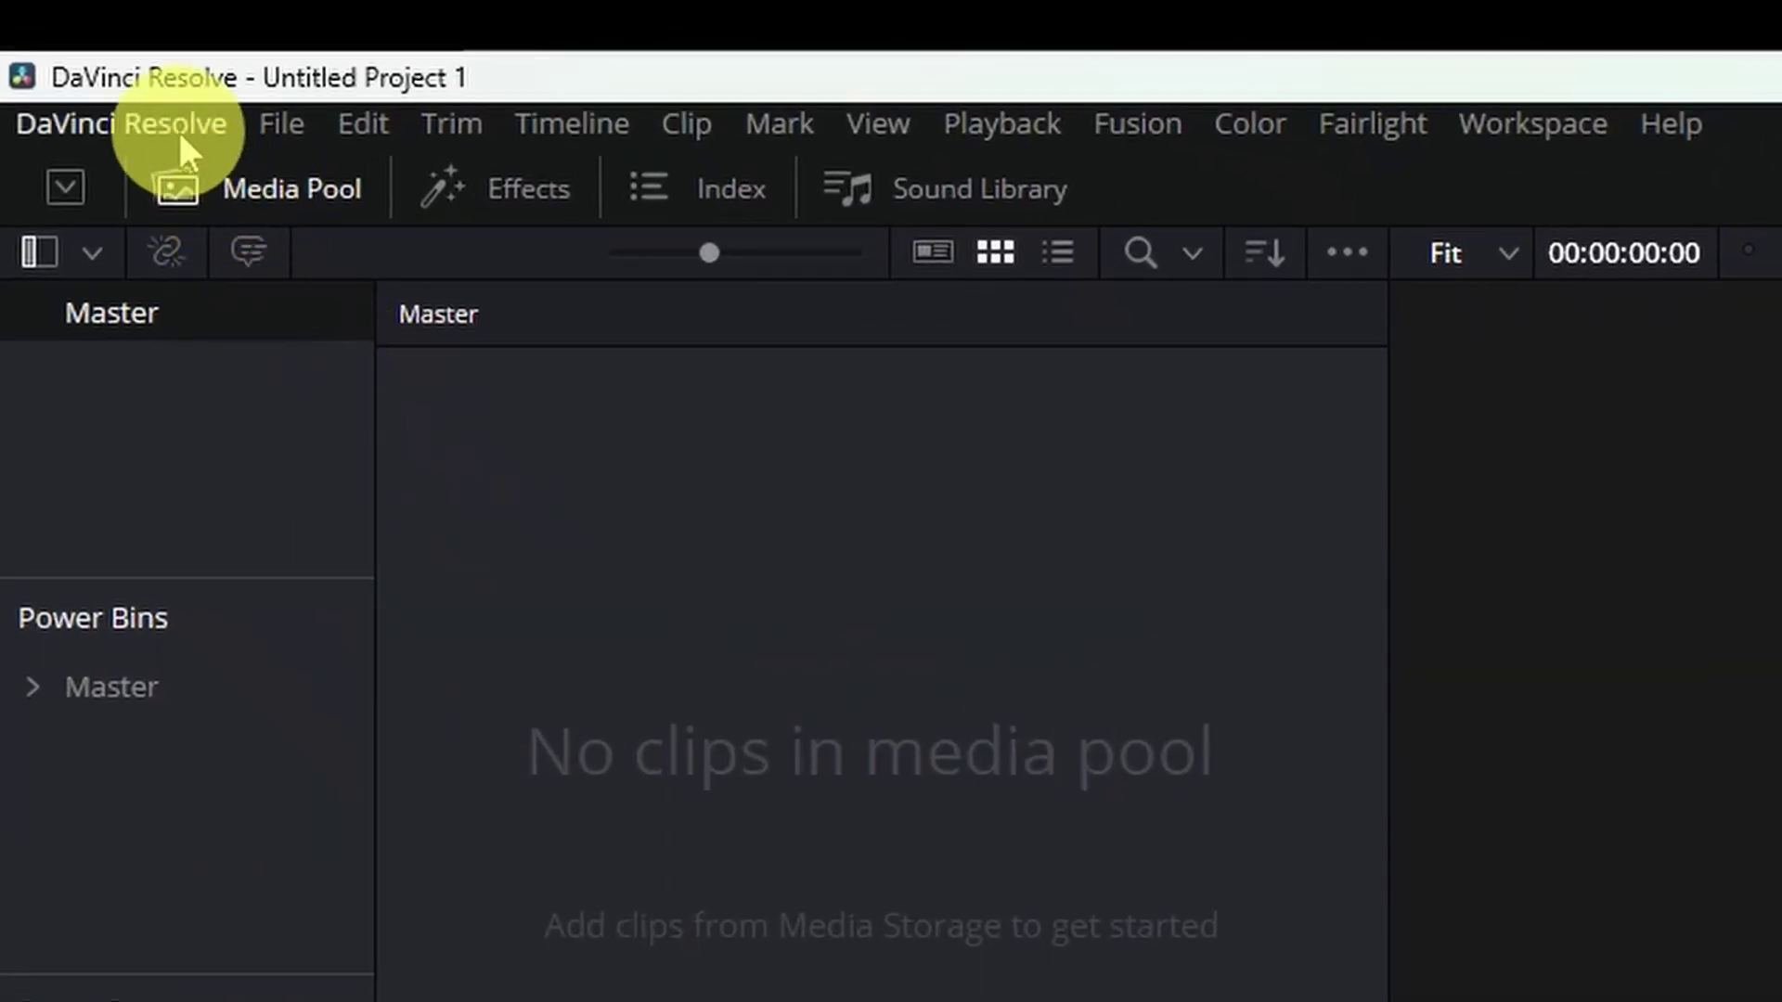
Step: Save the Preferences proxy location as 'Proxy subfolders in media file locations'
left_click(178, 126)
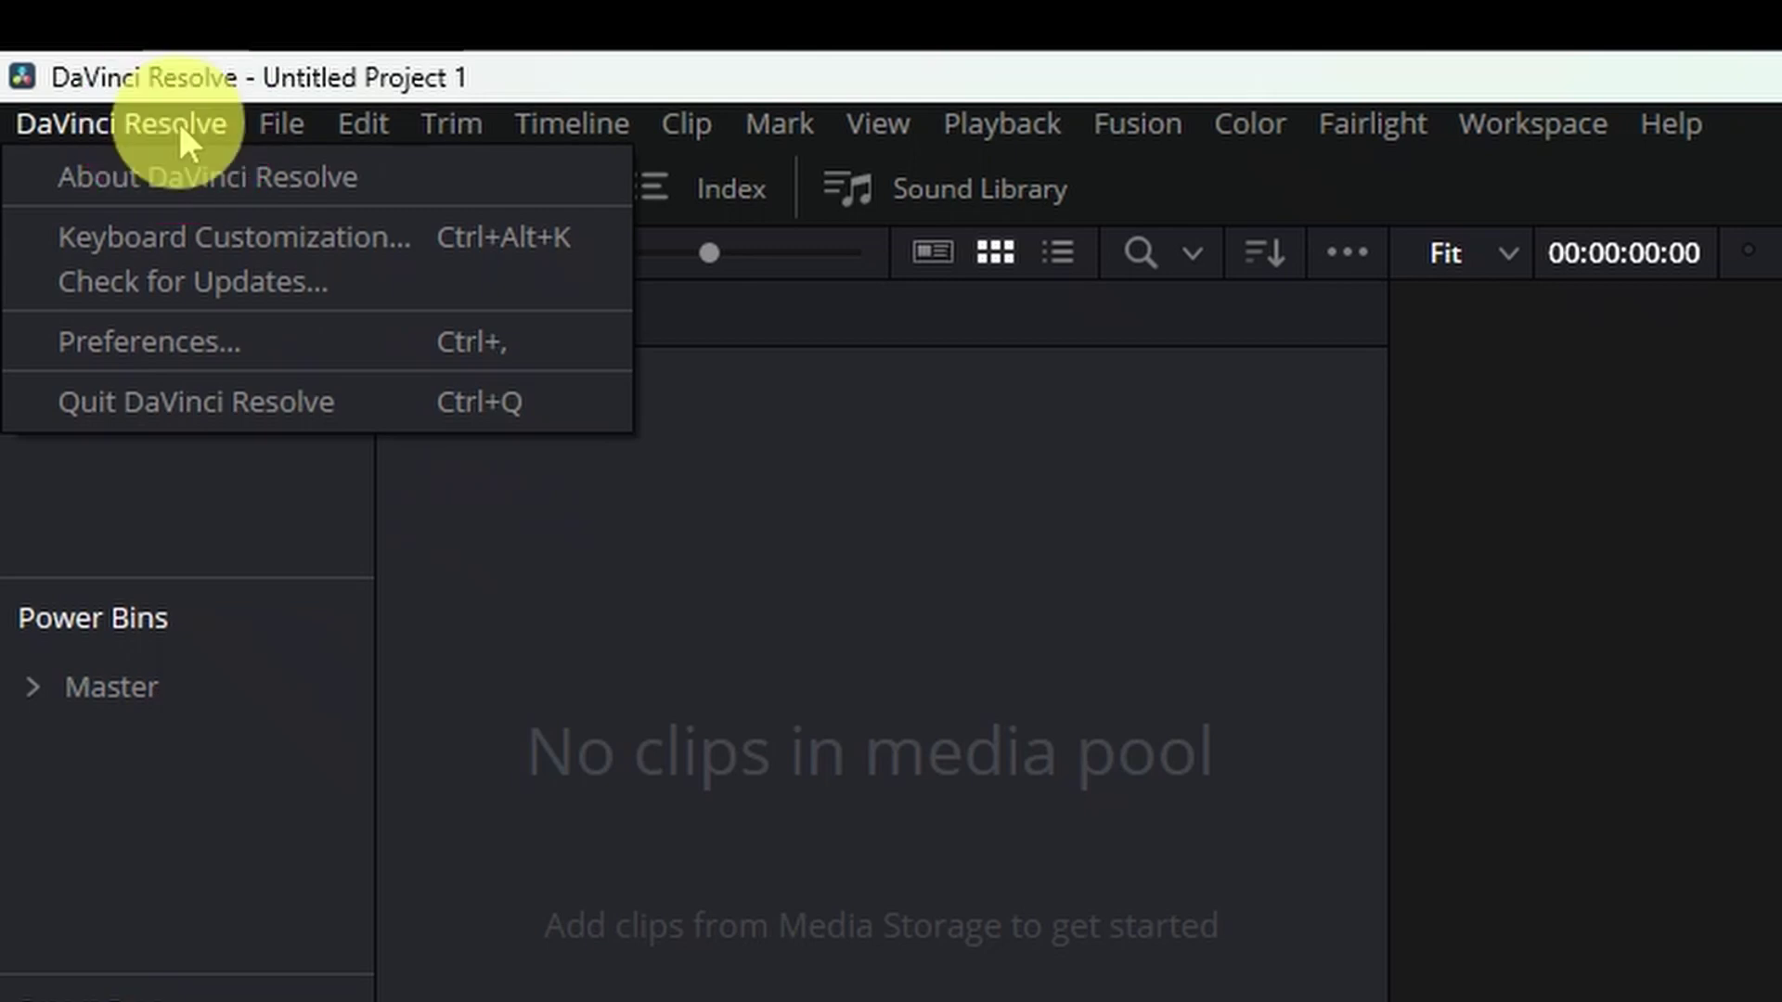
left_click(178, 344)
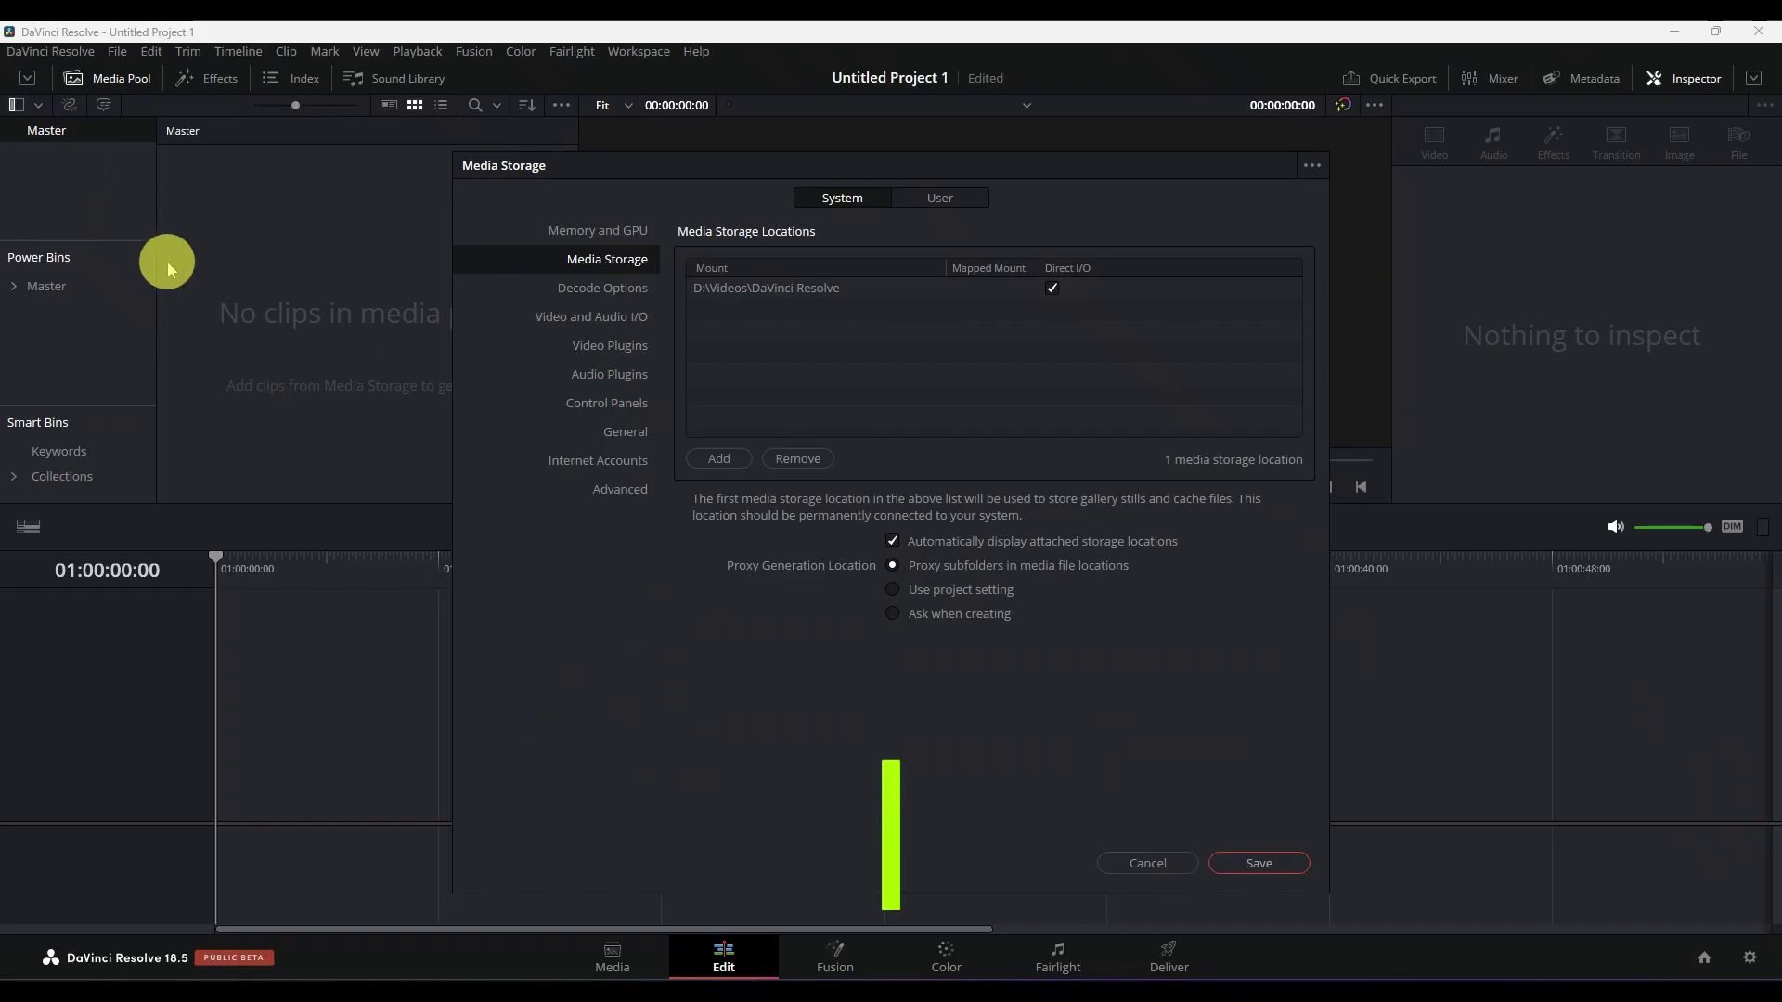
left_click(894, 566)
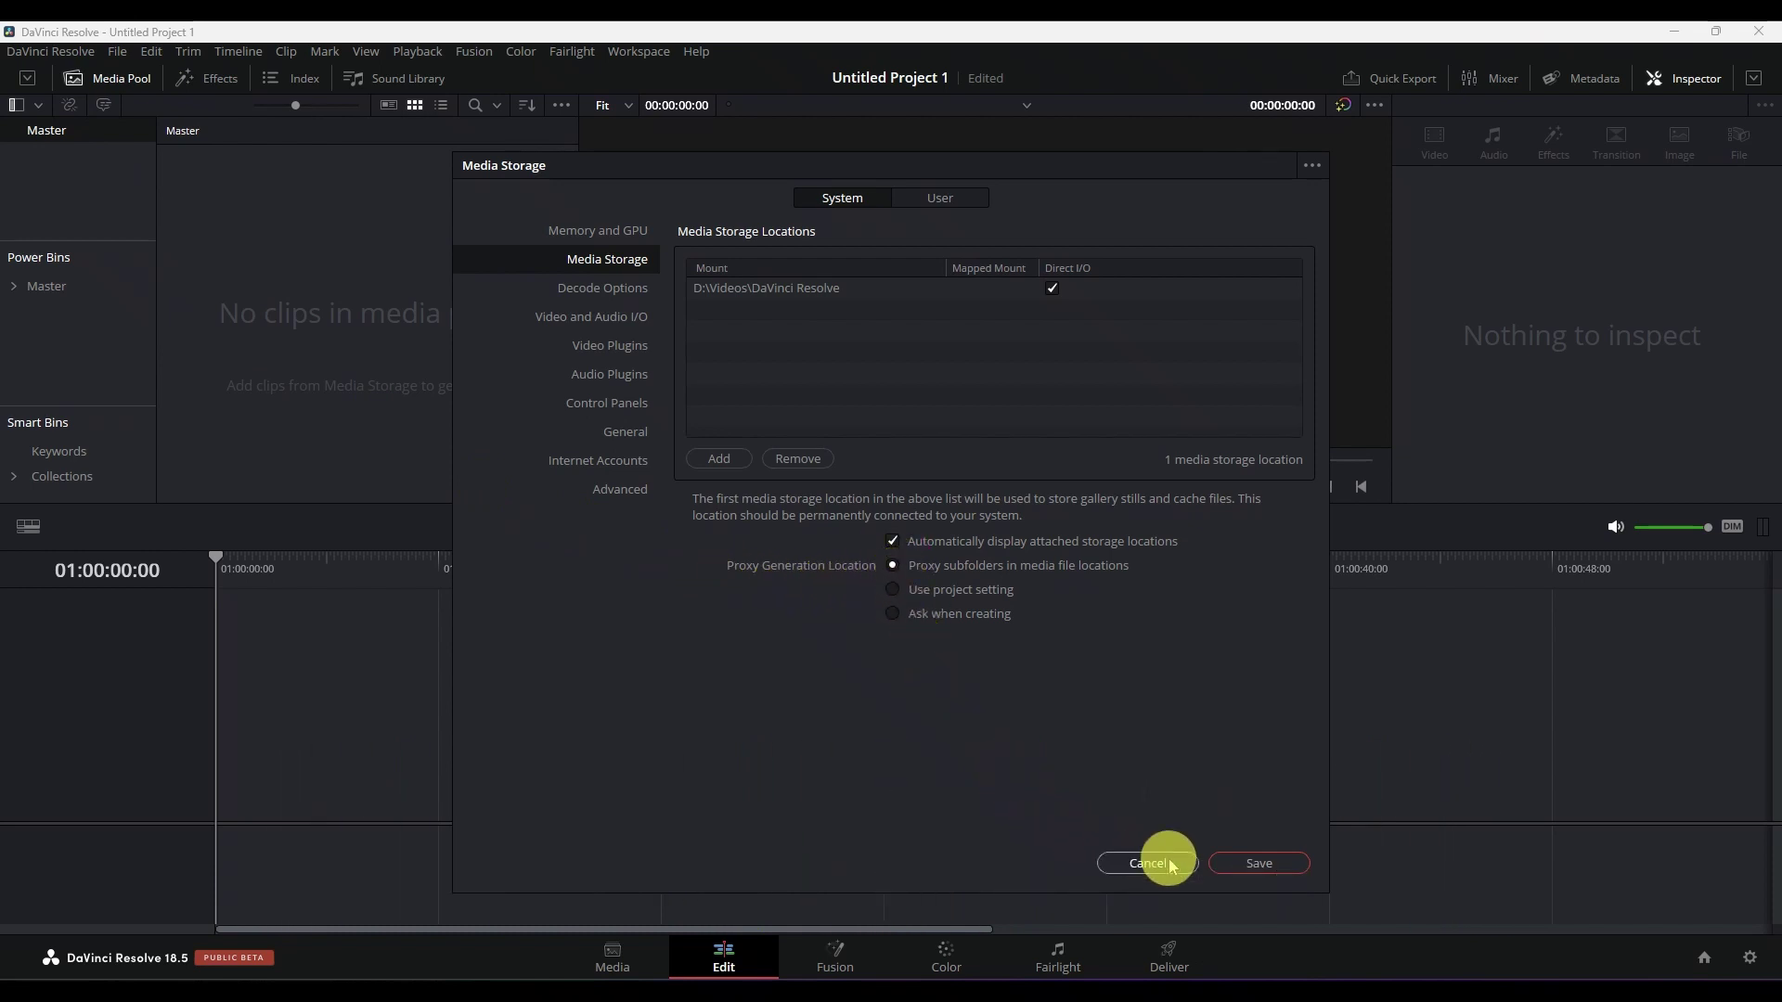
left_click(1259, 864)
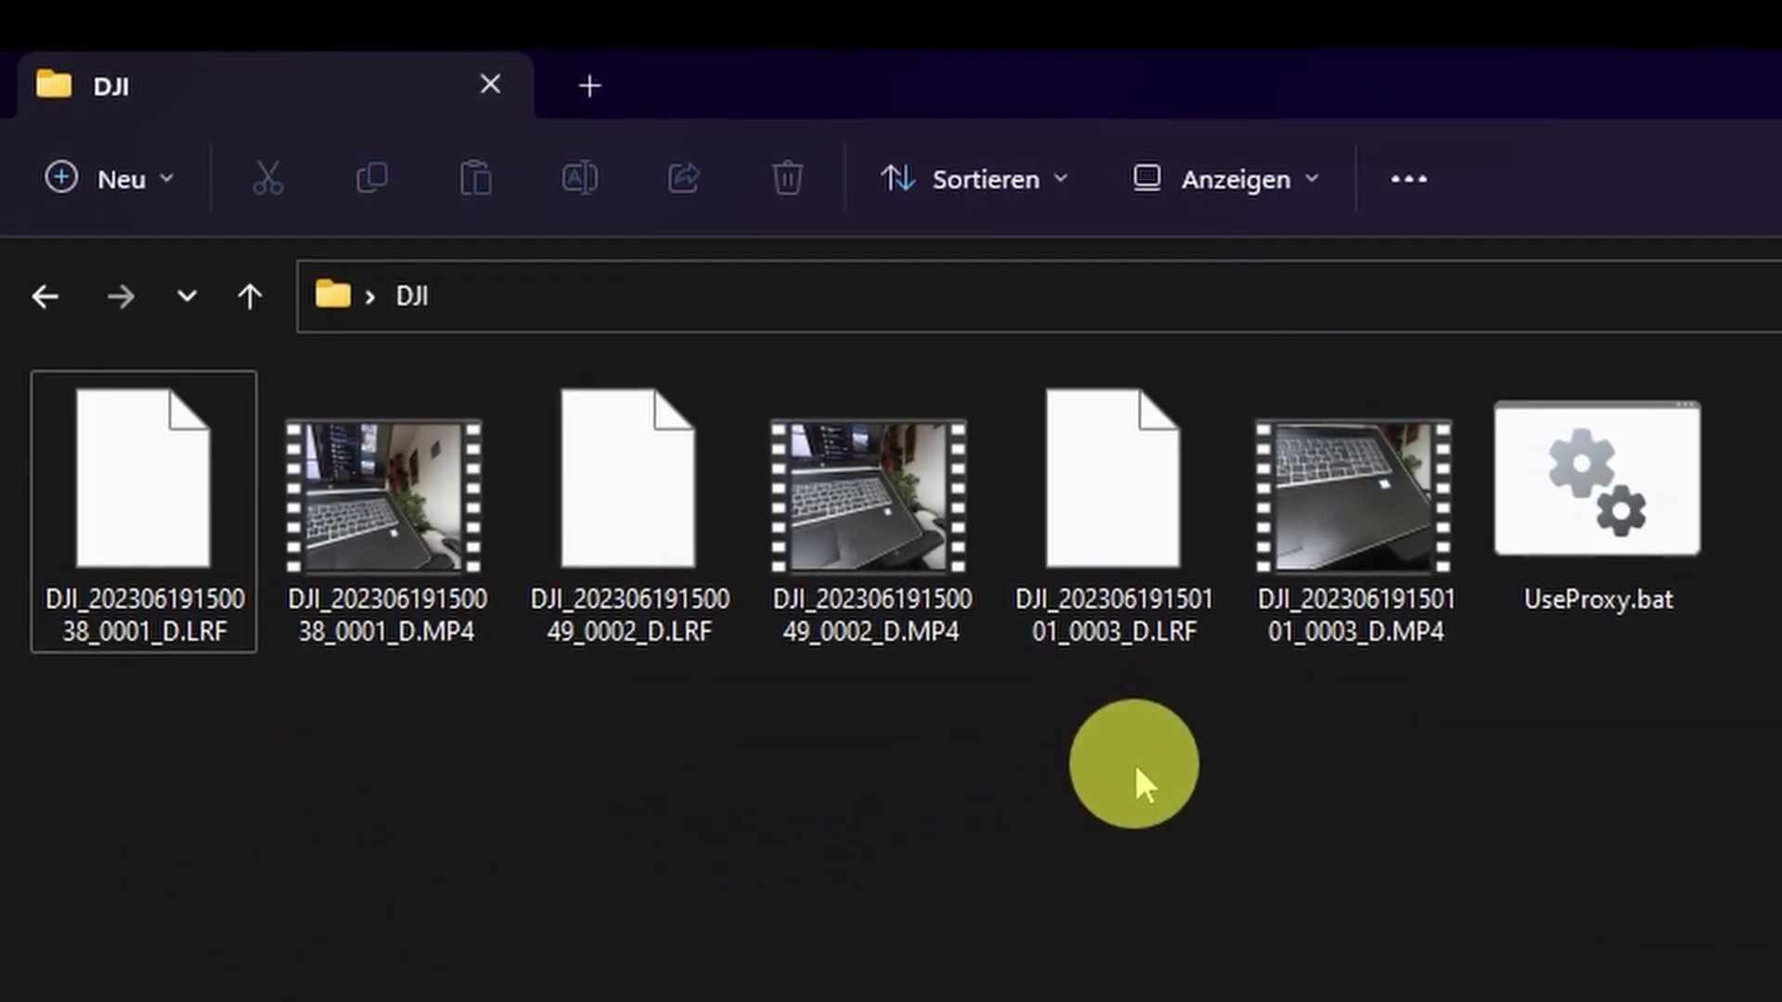
Step: Run UseProxy.bat and check the renamed .mp4 files in the new Proxy folder
double_click(1642, 517)
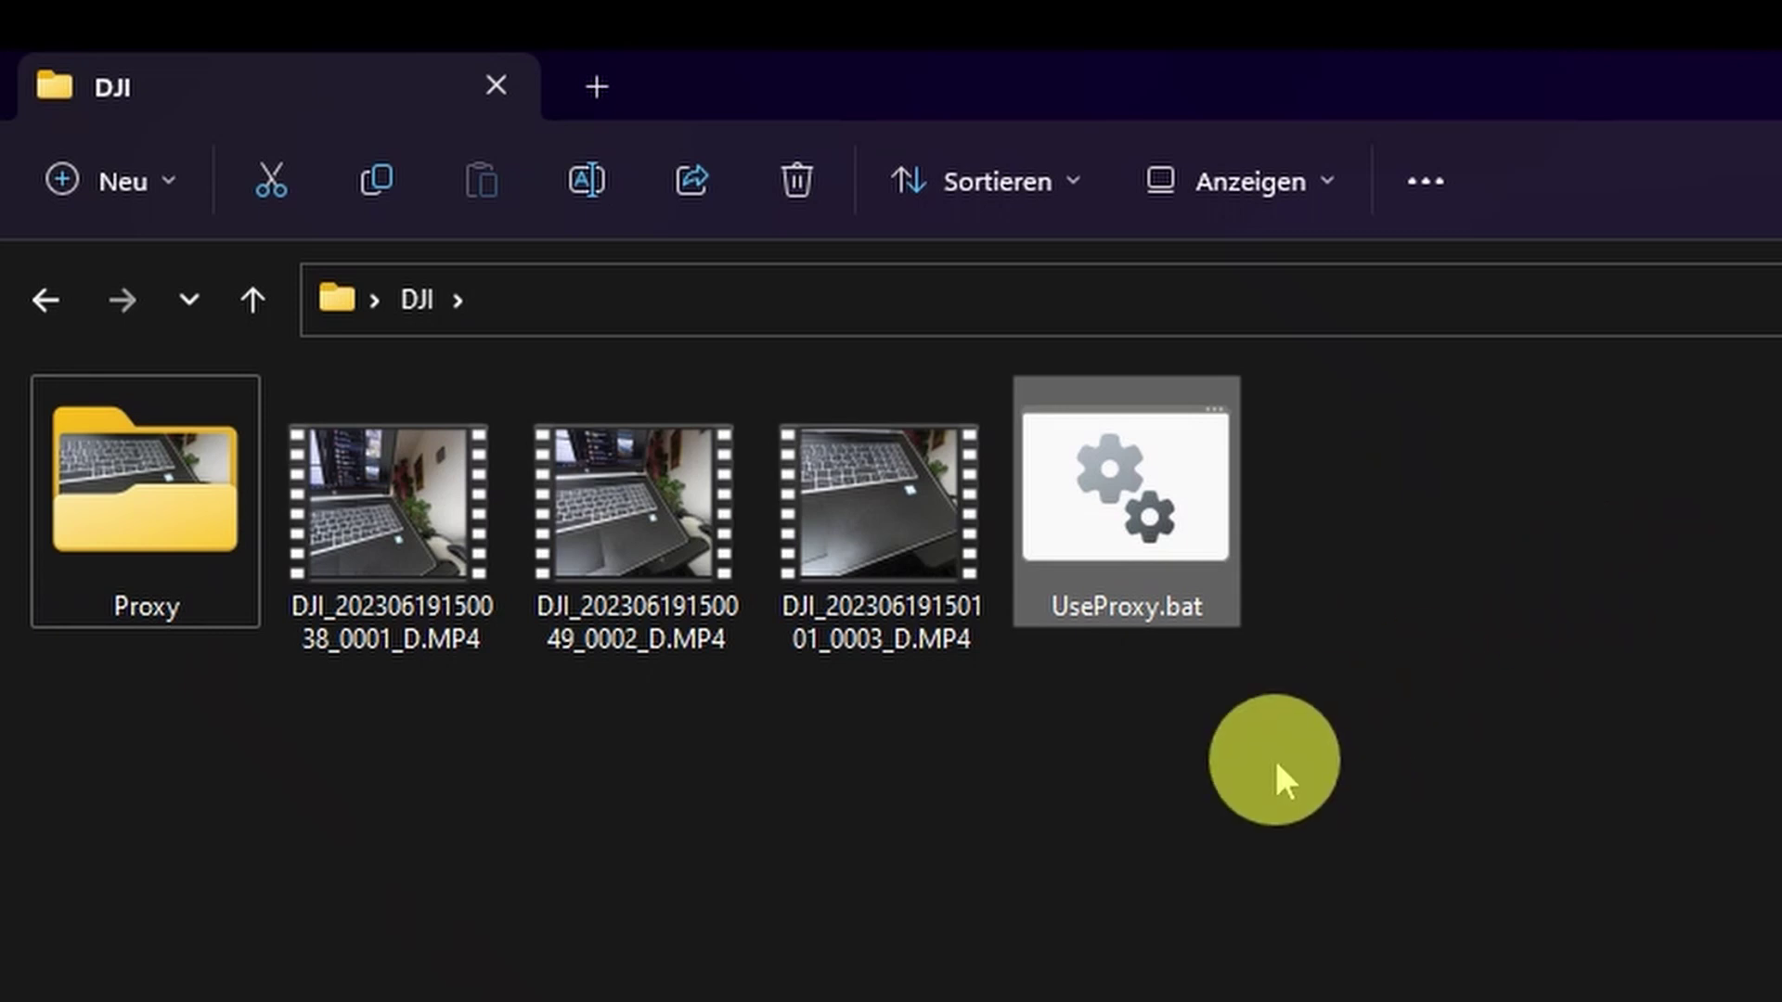
double_click(132, 572)
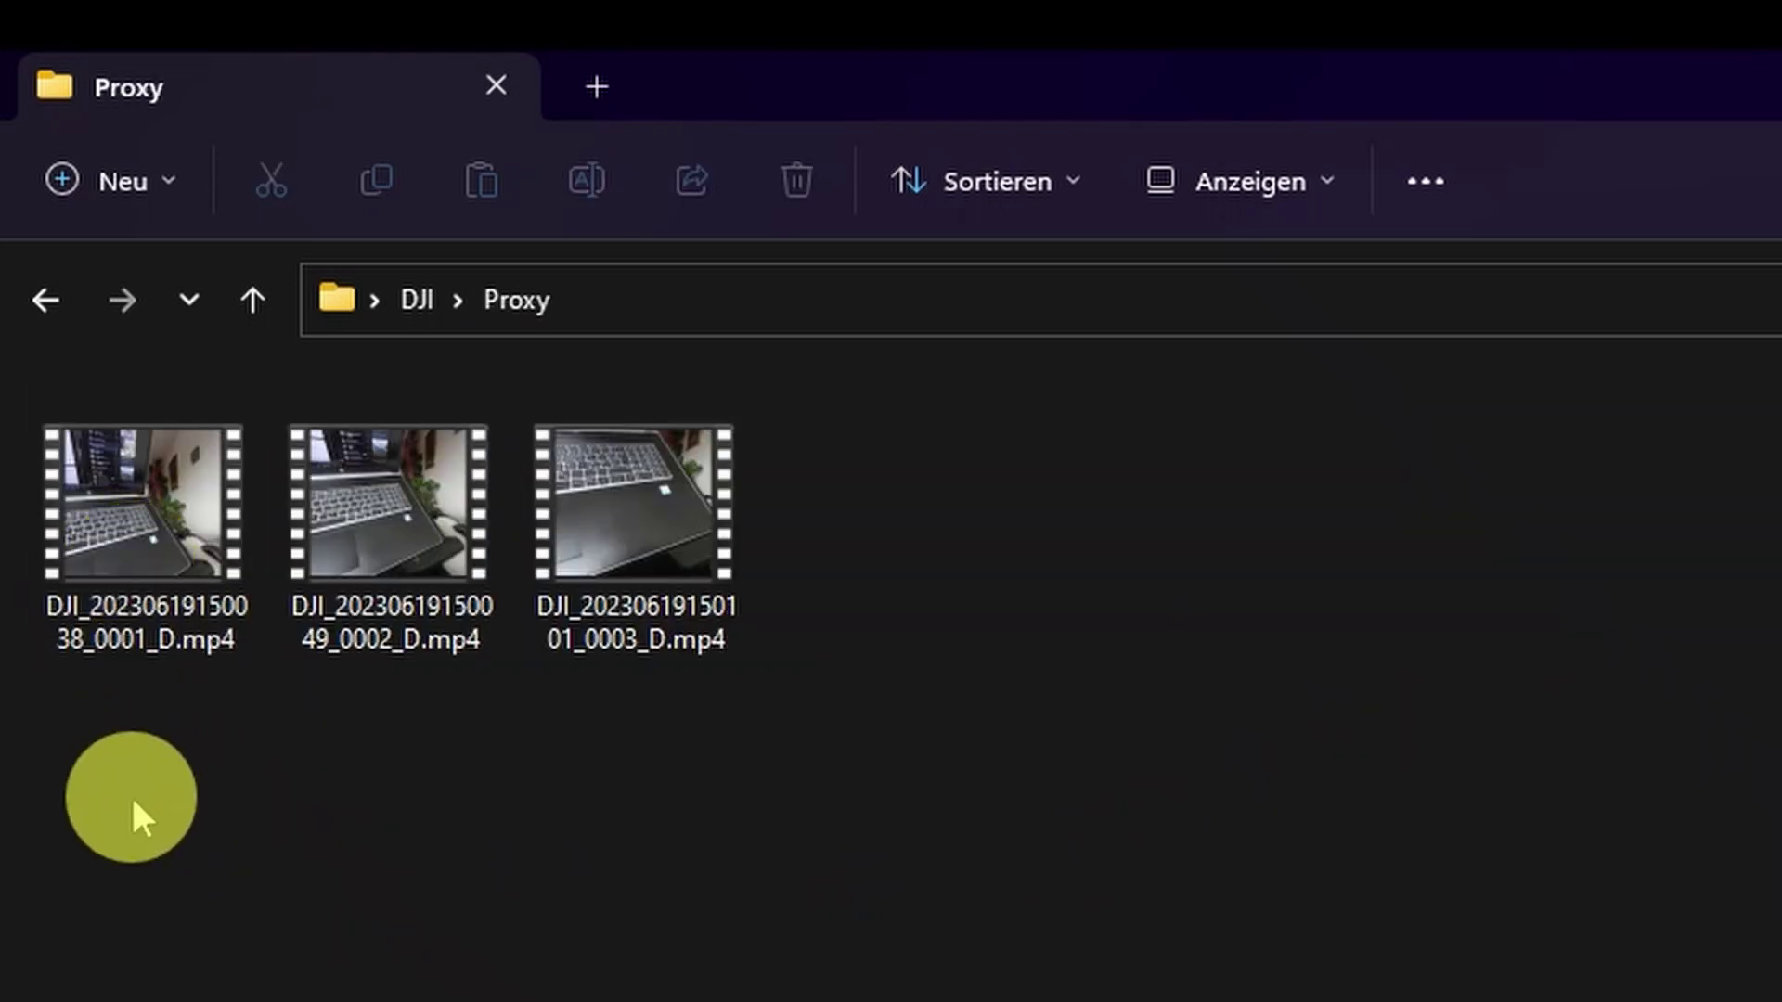